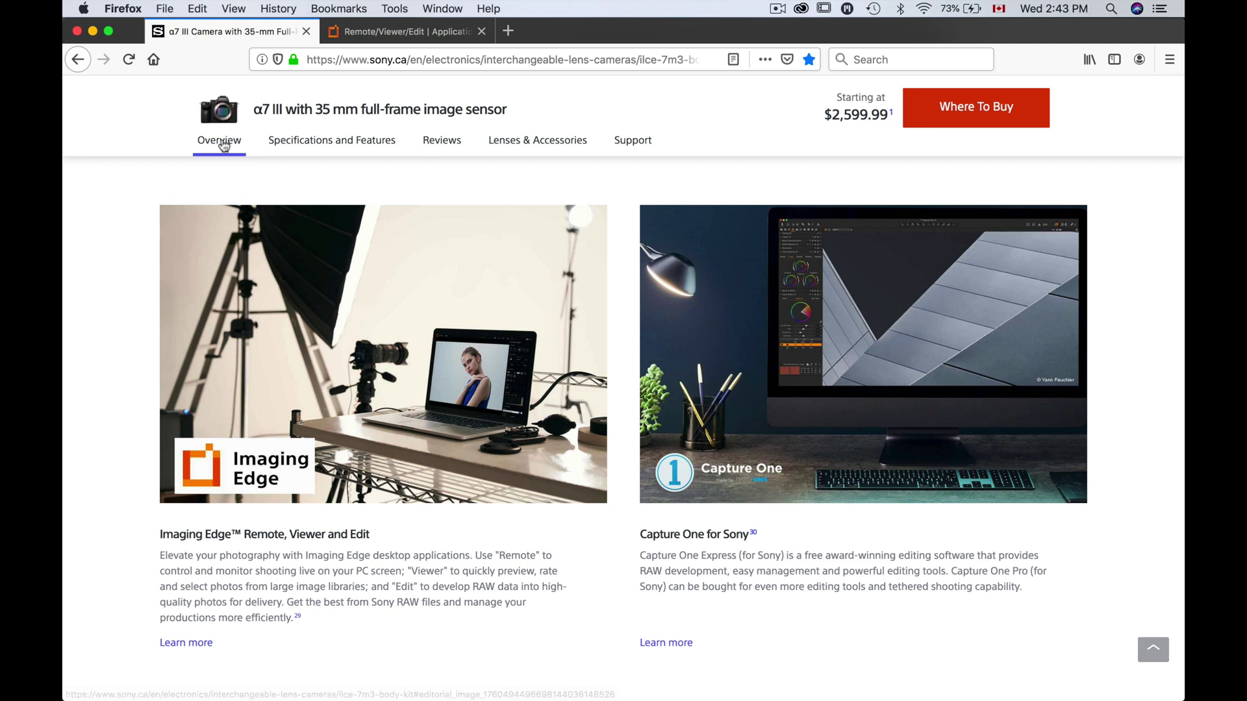
# - Scroll the α7 III overview and open the Imaging Edge Remote/Viewer/Edit desktop apps page
pyautogui.scroll(-3, 103, 219)
pyautogui.scroll(5, 102, 218)
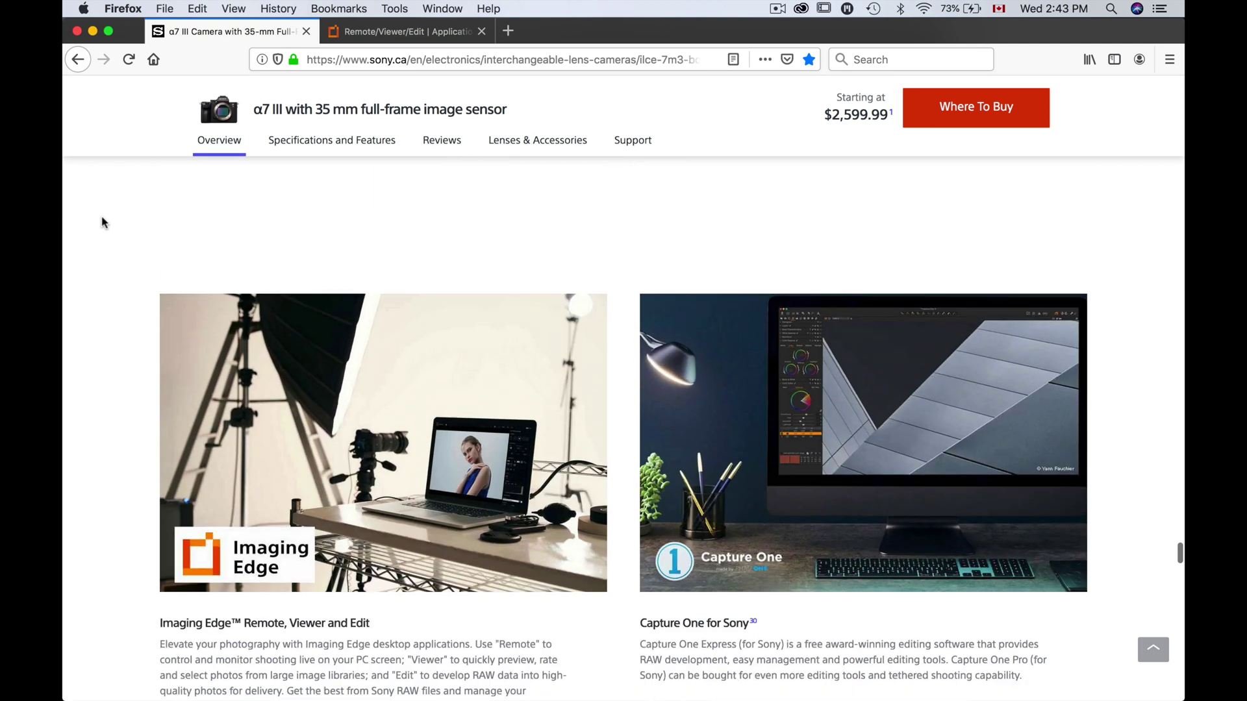
pyautogui.scroll(-2, 104, 226)
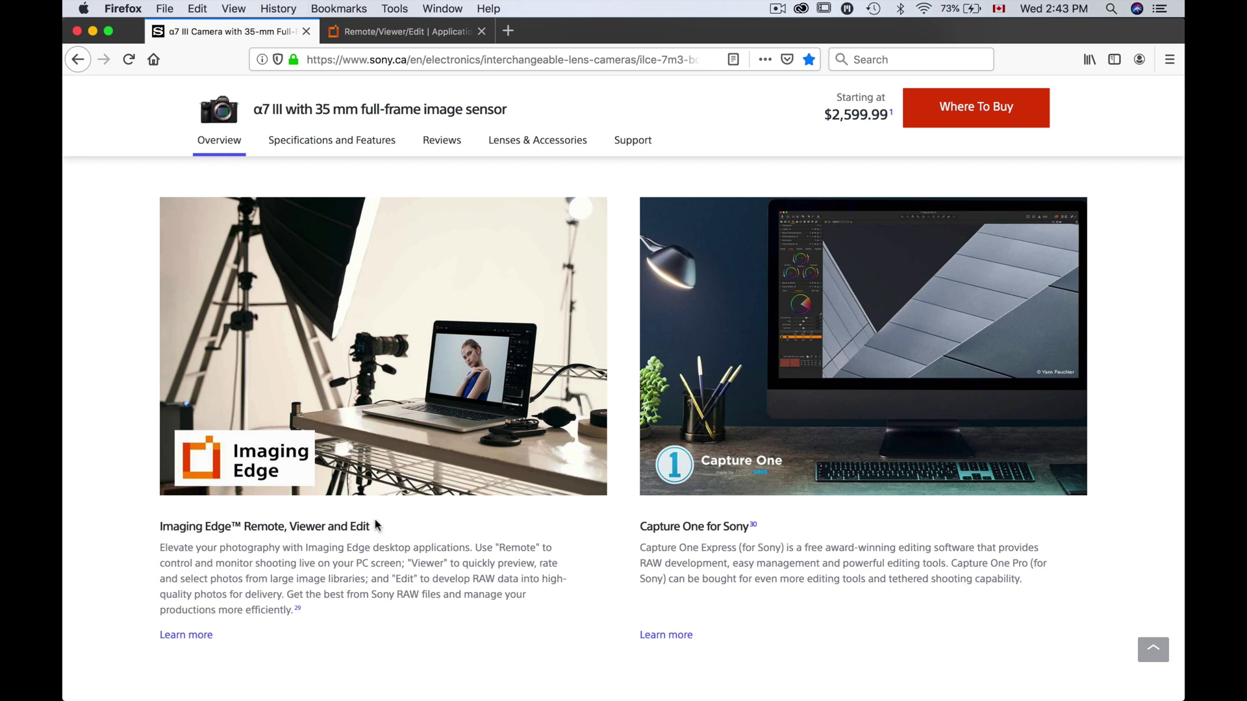
pyautogui.click(404, 35)
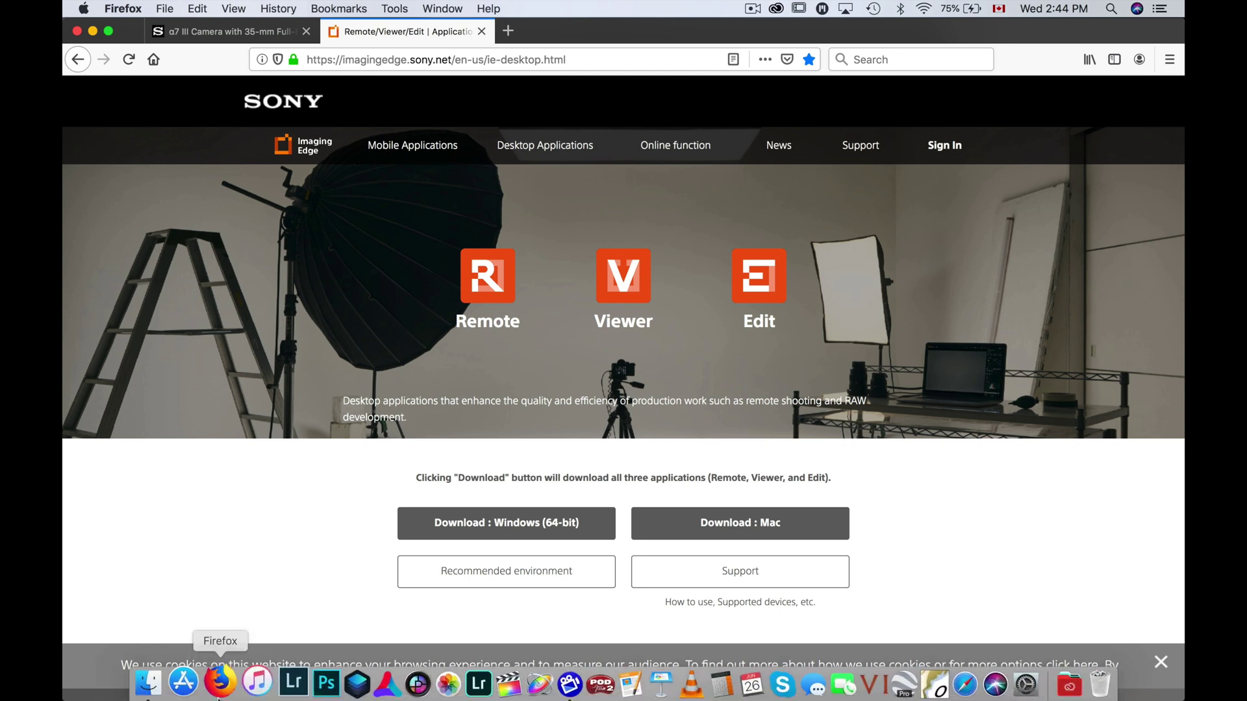
# - In Finder, add a new folder named 'test' inside LR Main Photo Folder
pyautogui.click(159, 676)
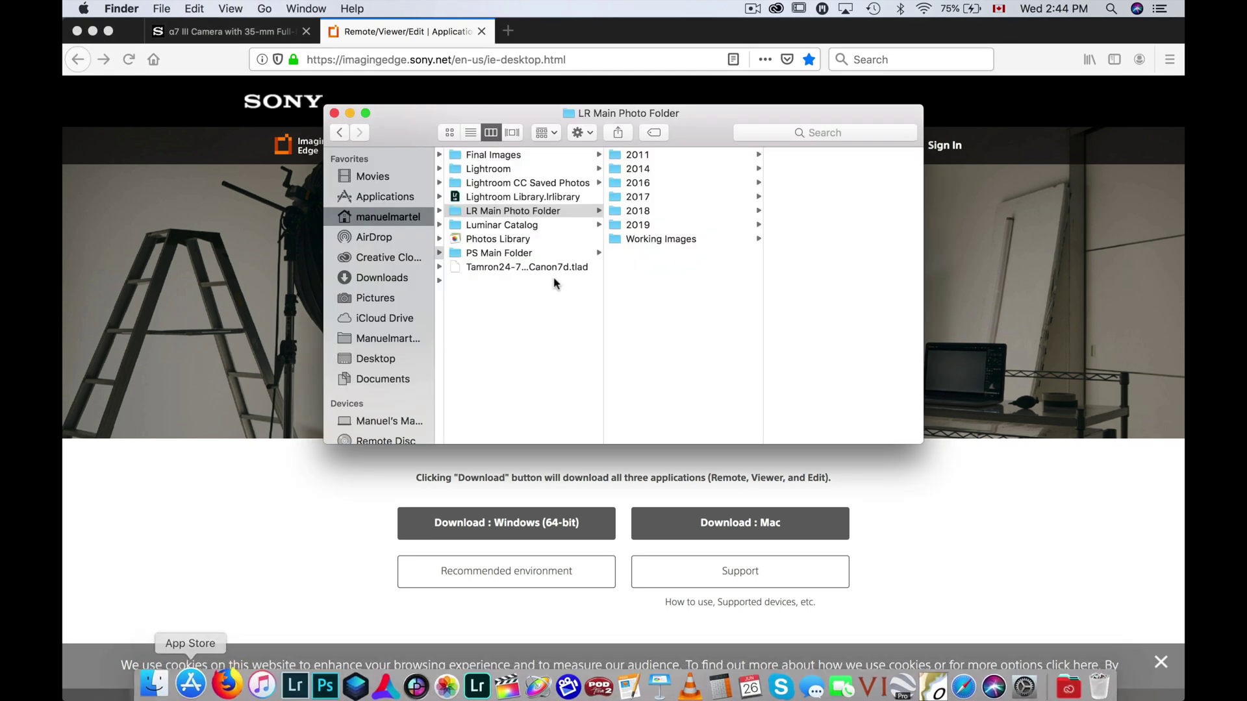
pyautogui.click(552, 212)
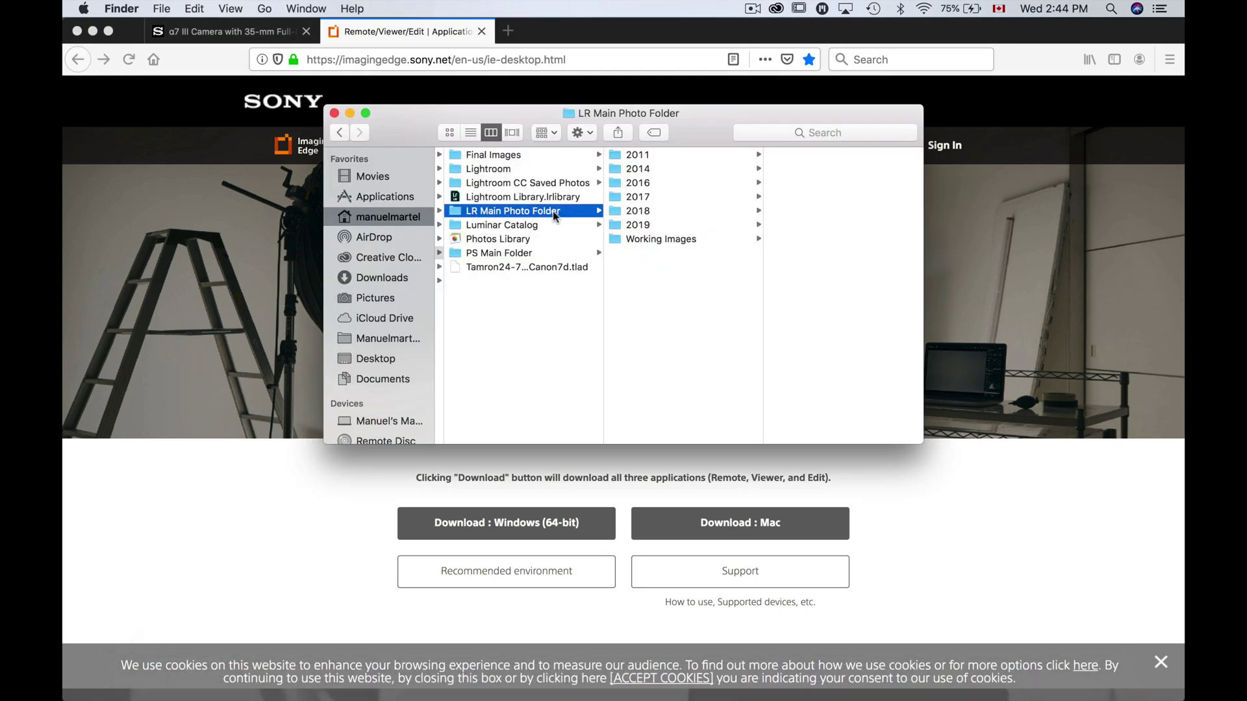
pyautogui.rightClick(698, 298)
pyautogui.click(731, 300)
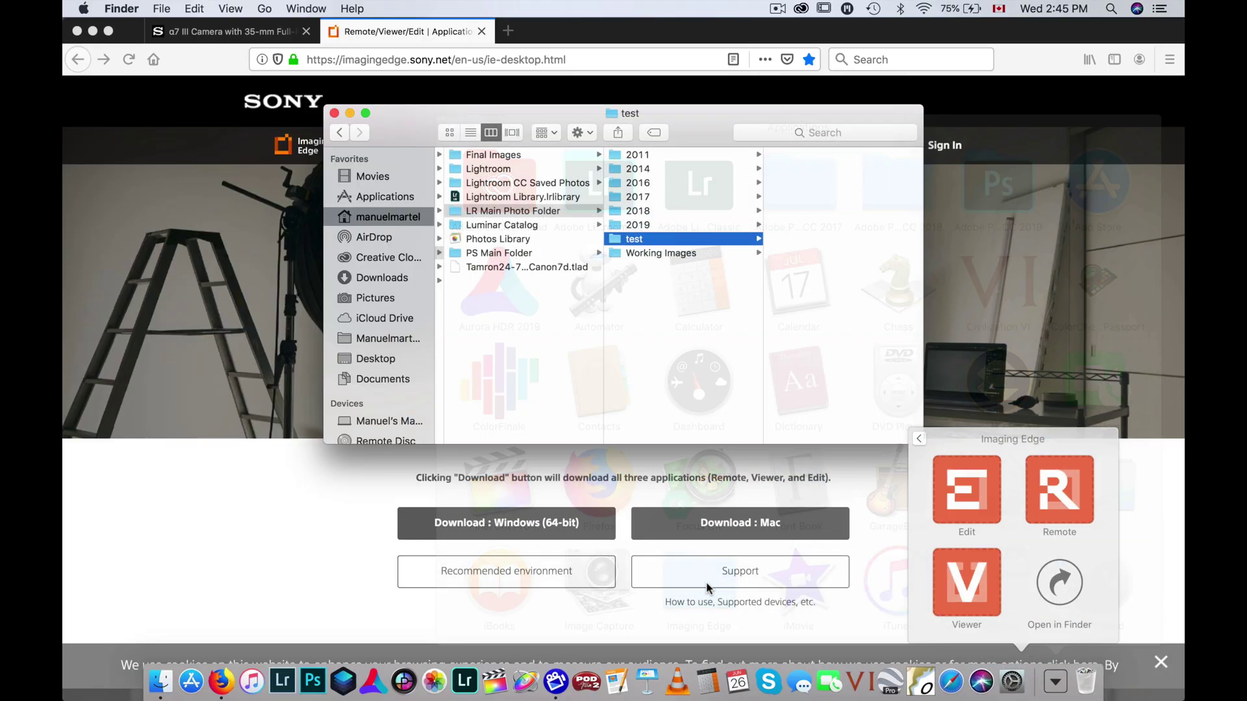
# - Launch Imaging Edge Remote full-screen and set the shutter speed to 1/50
pyautogui.click(1072, 487)
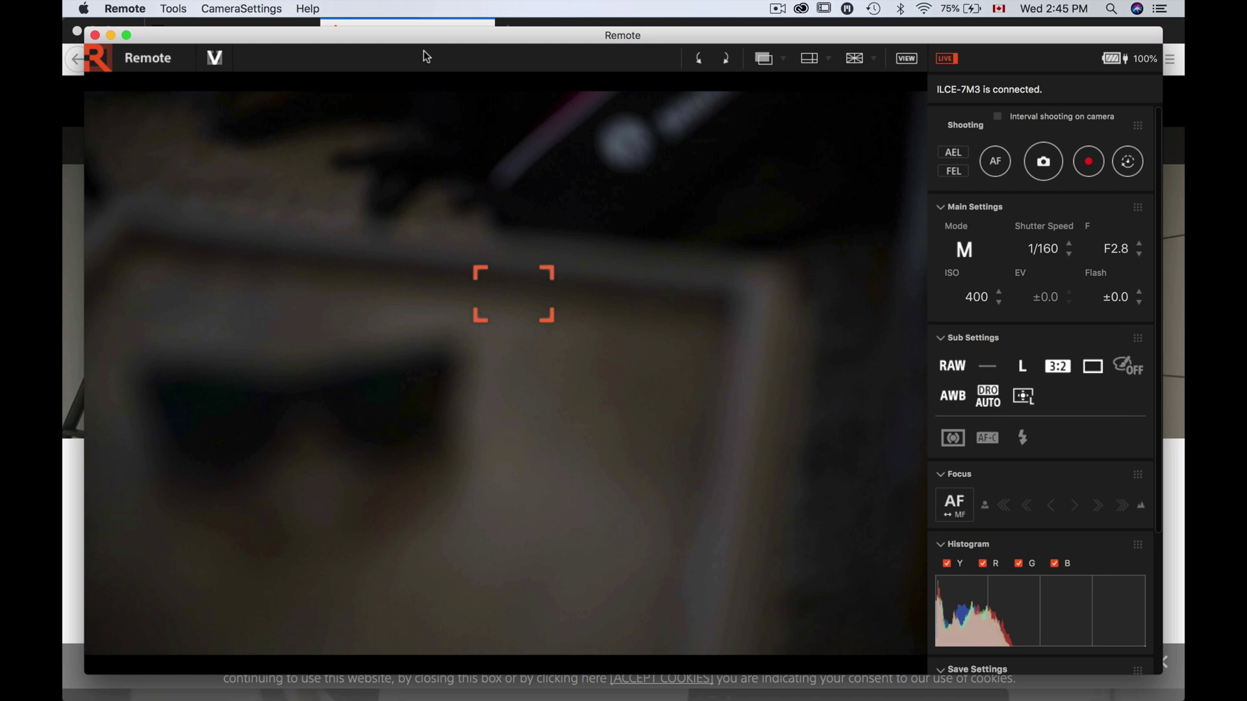
pyautogui.doubleClick(425, 52)
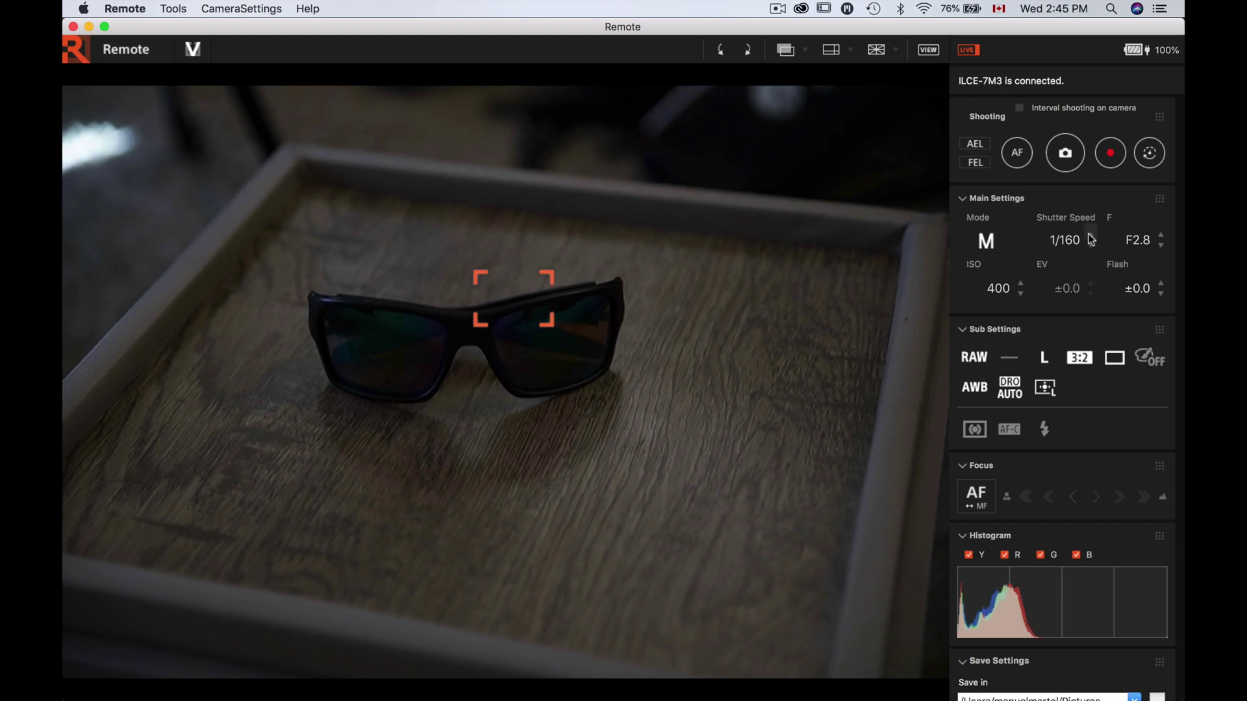
pyautogui.click(1092, 246)
pyautogui.click(1092, 235)
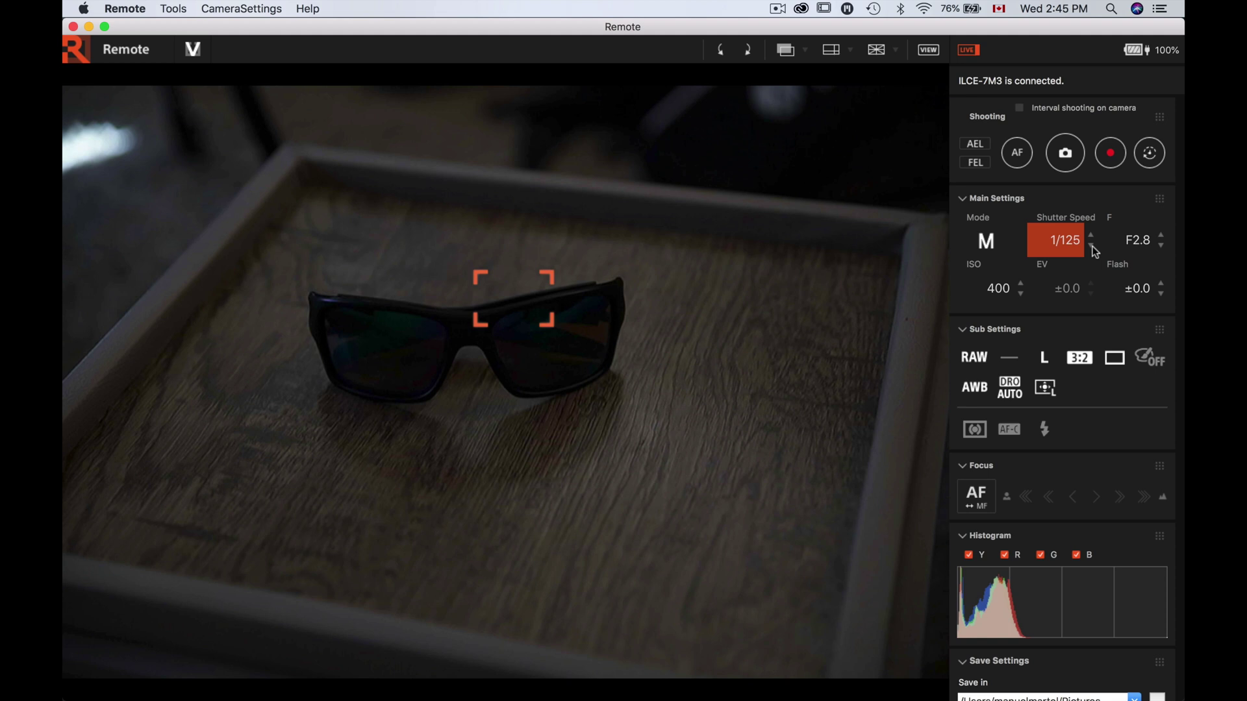
pyautogui.click(1091, 235)
pyautogui.scroll(-6, 1092, 226)
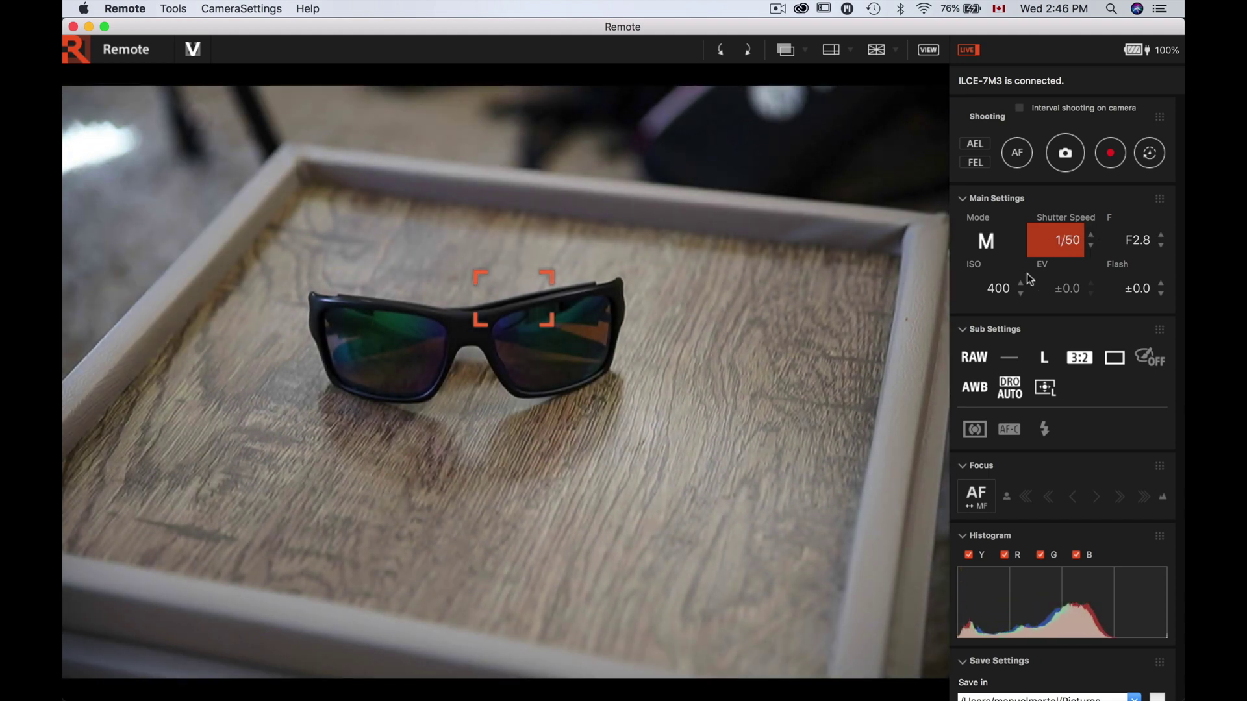
# - Raise ISO to 640 to brighten the live view
pyautogui.click(1024, 283)
pyautogui.click(1022, 283)
pyautogui.click(1022, 283)
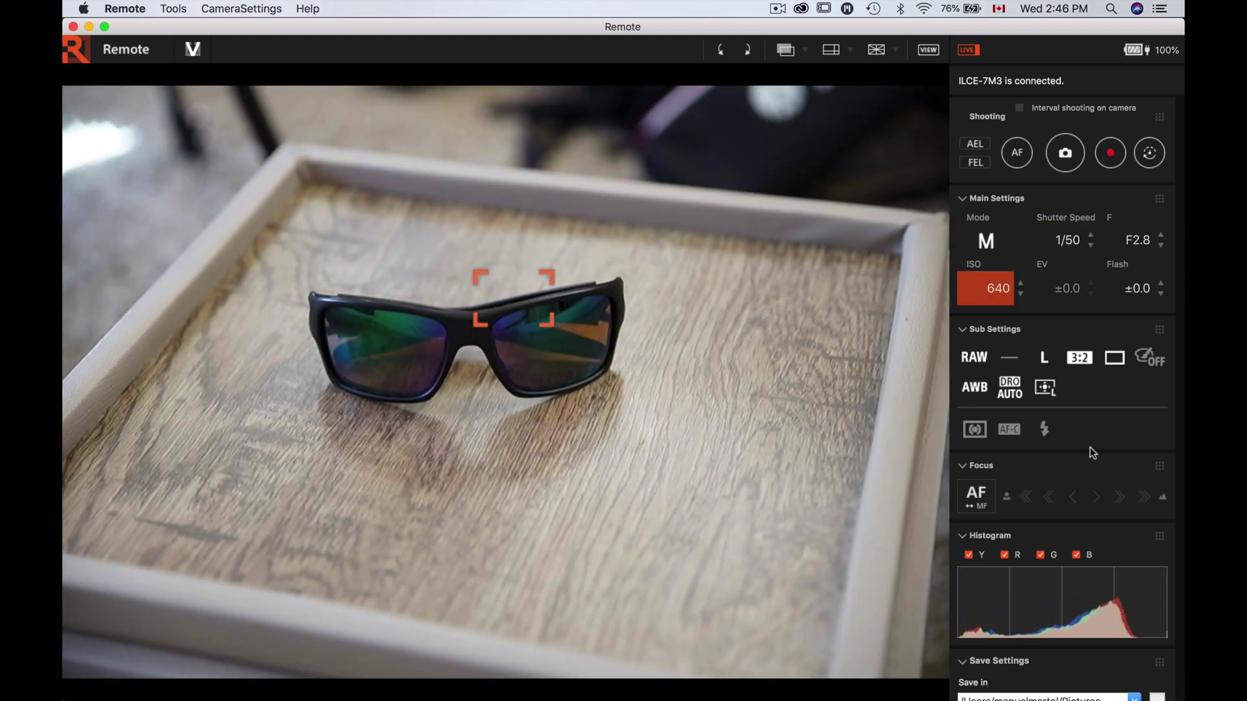
pyautogui.scroll(-5, 993, 406)
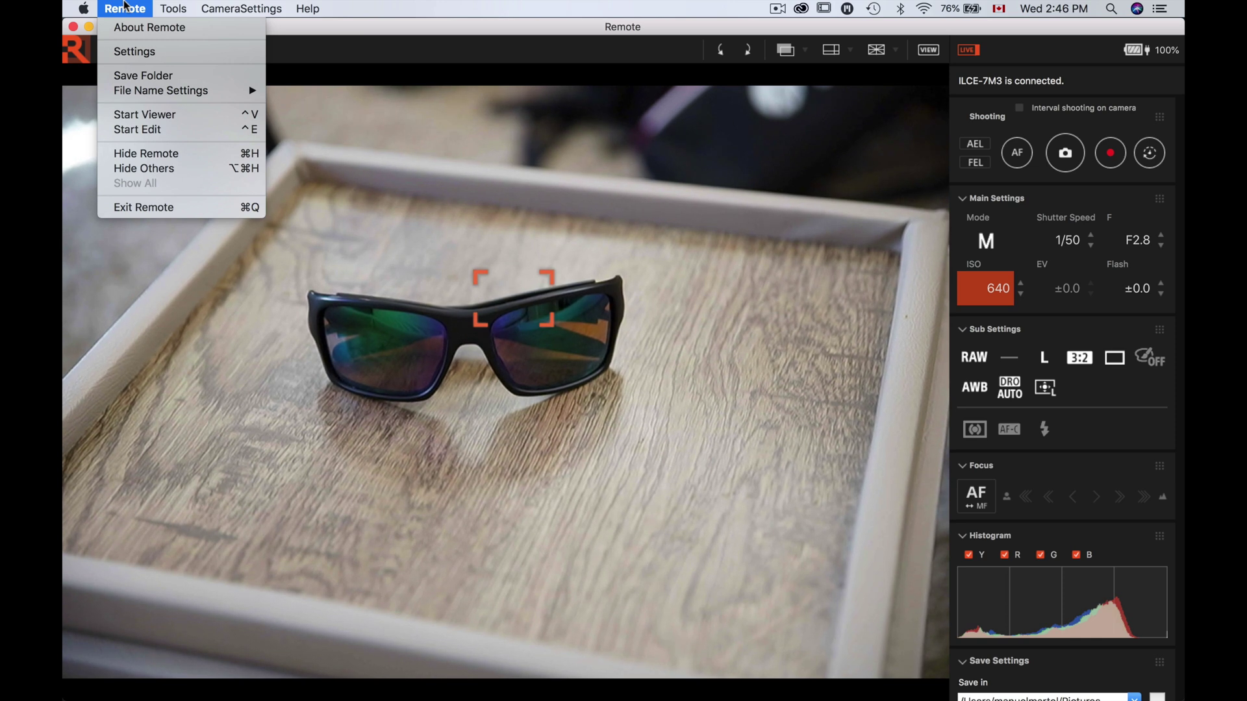
# - Keep Adobe Lightroom Classic.app as the program that displays each new shot in Remote's Preview settings
pyautogui.click(134, 52)
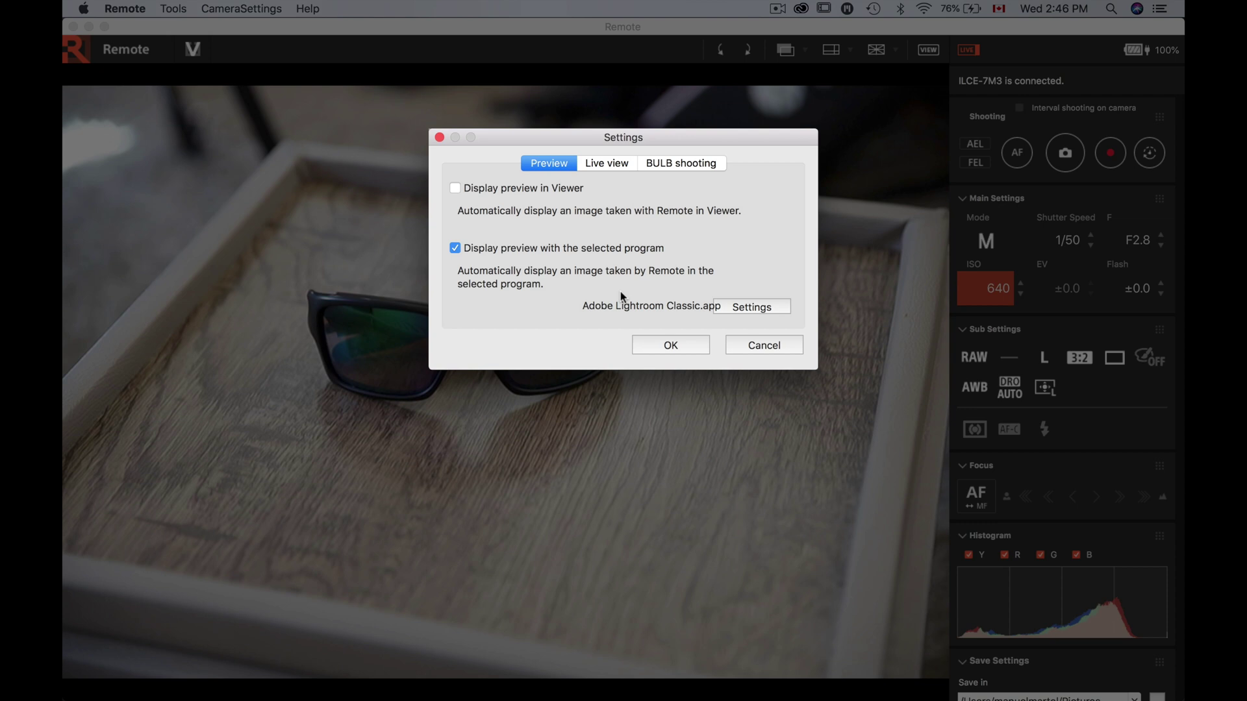
pyautogui.click(751, 305)
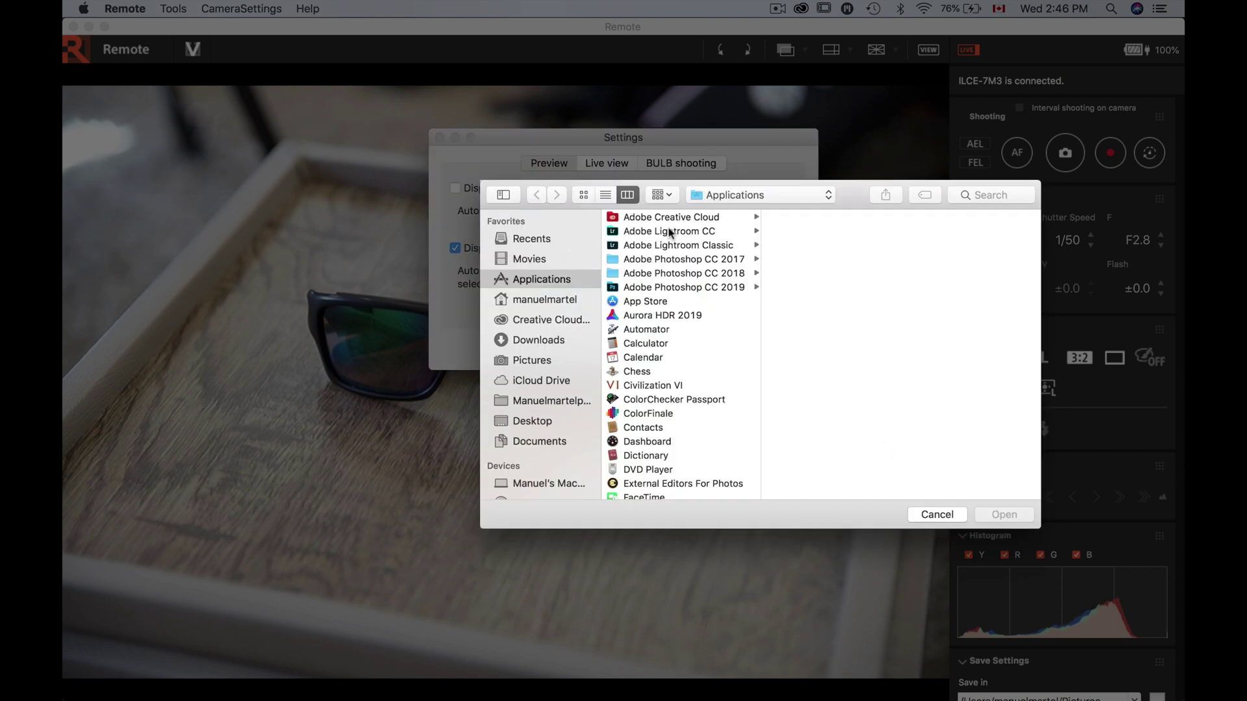
pyautogui.click(937, 514)
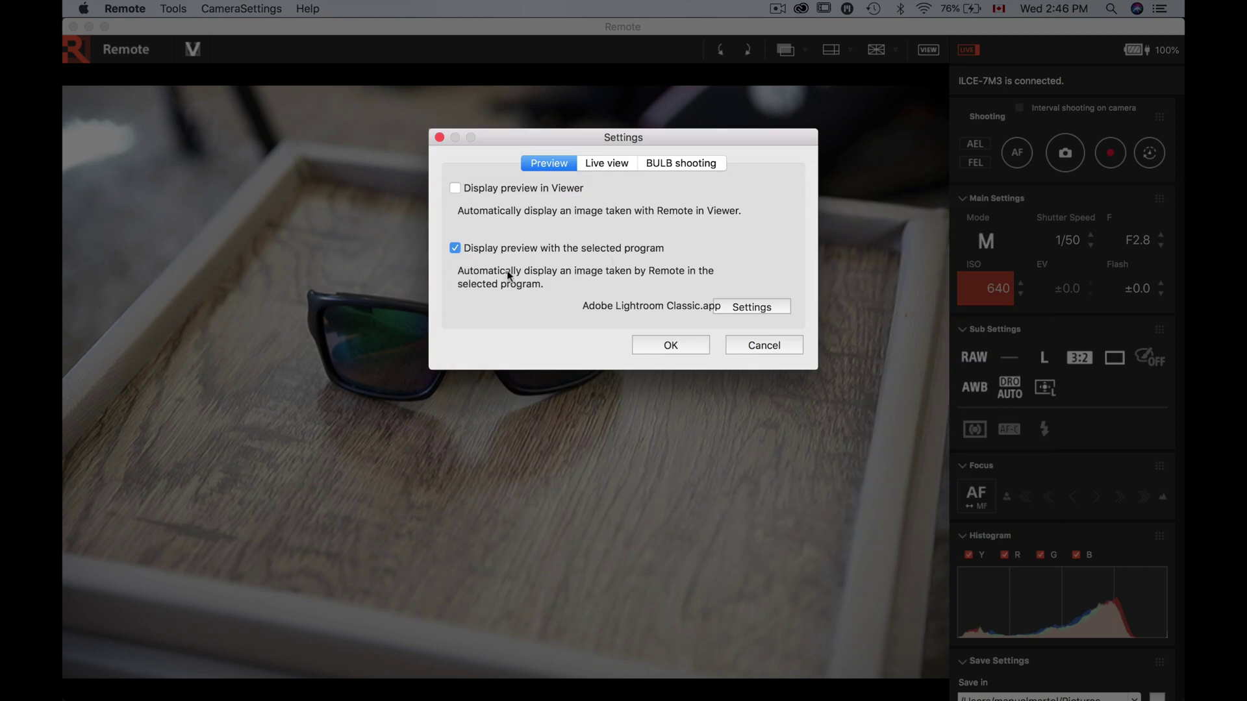
pyautogui.click(671, 344)
pyautogui.click(125, 7)
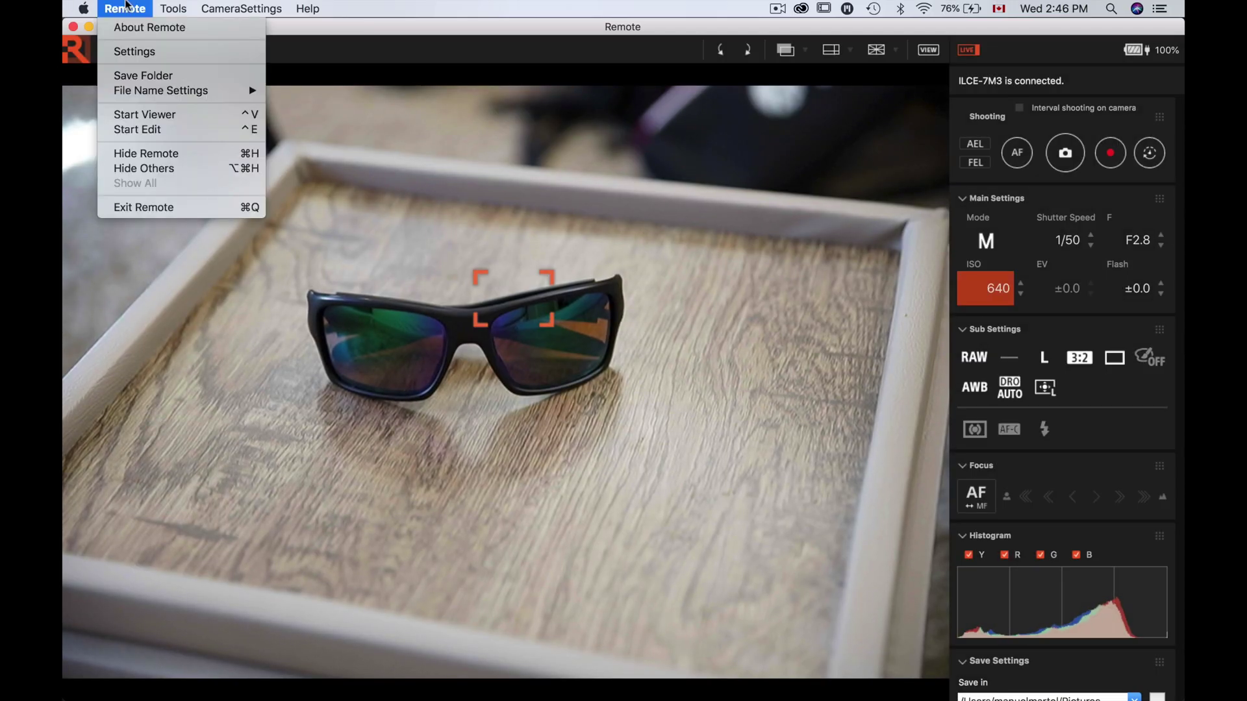
# - Set Remote's save folder to Pictures > LR Main Photo Folder > test
pyautogui.click(143, 75)
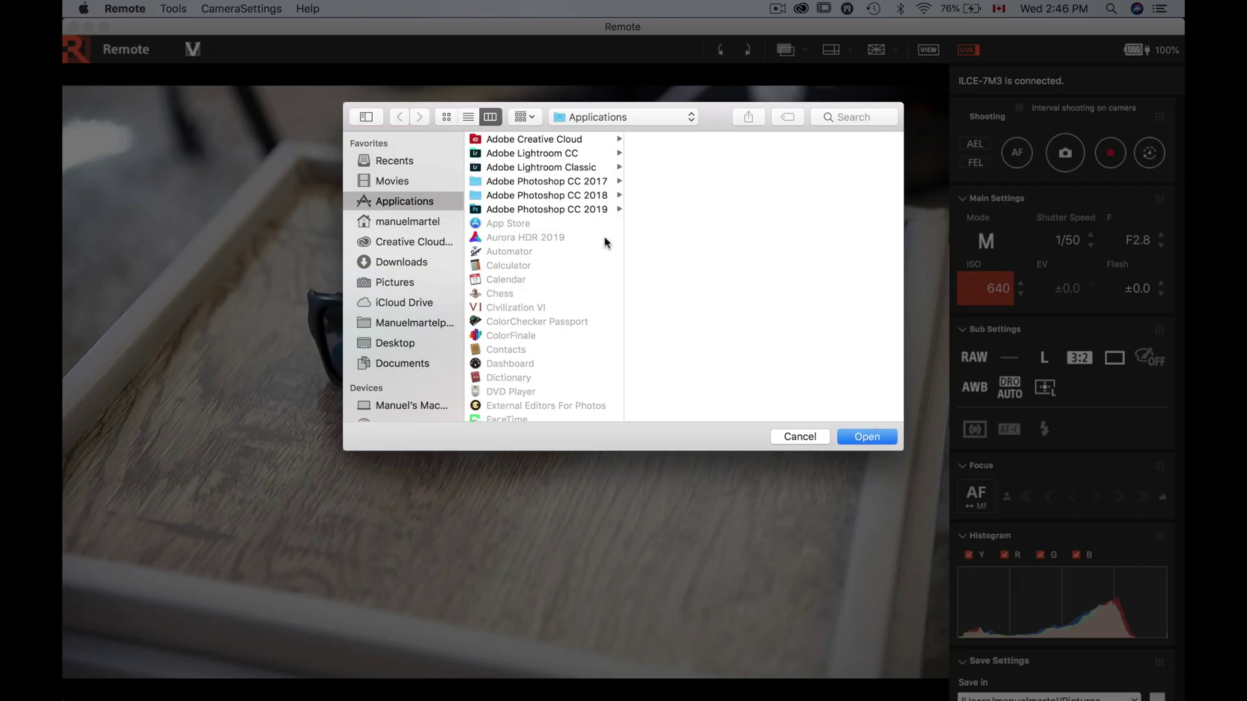
pyautogui.click(393, 282)
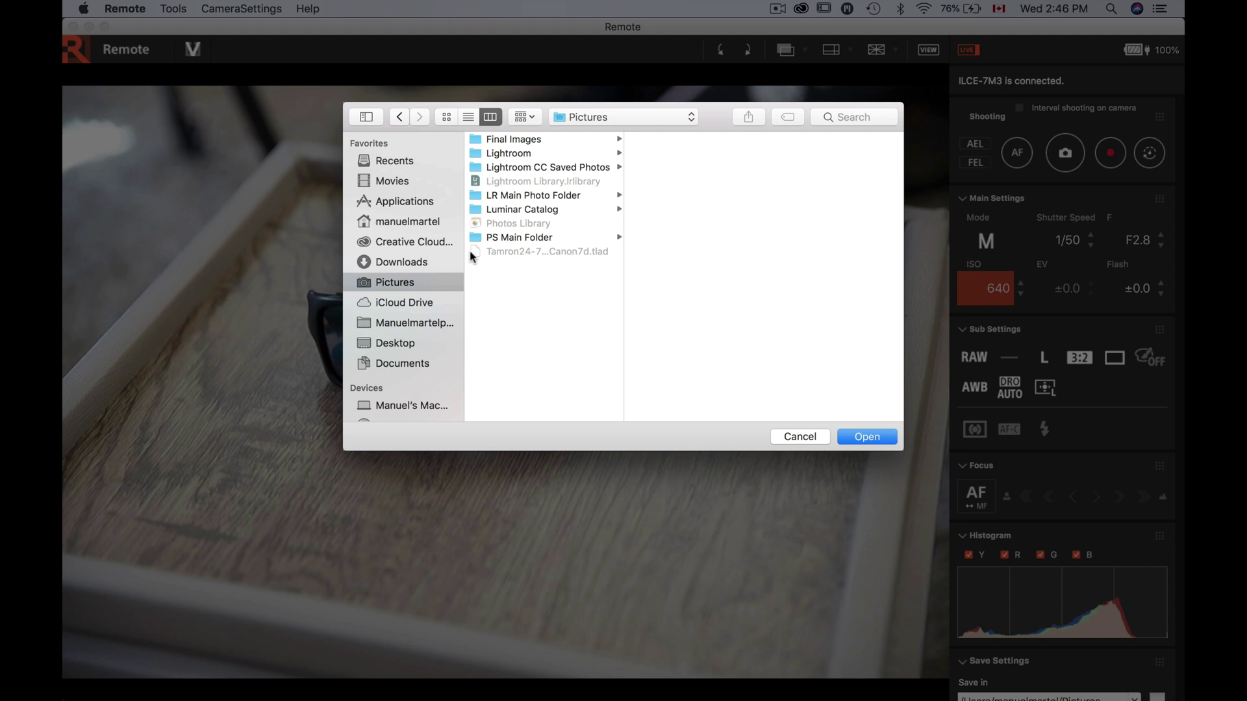
pyautogui.click(534, 195)
pyautogui.click(660, 223)
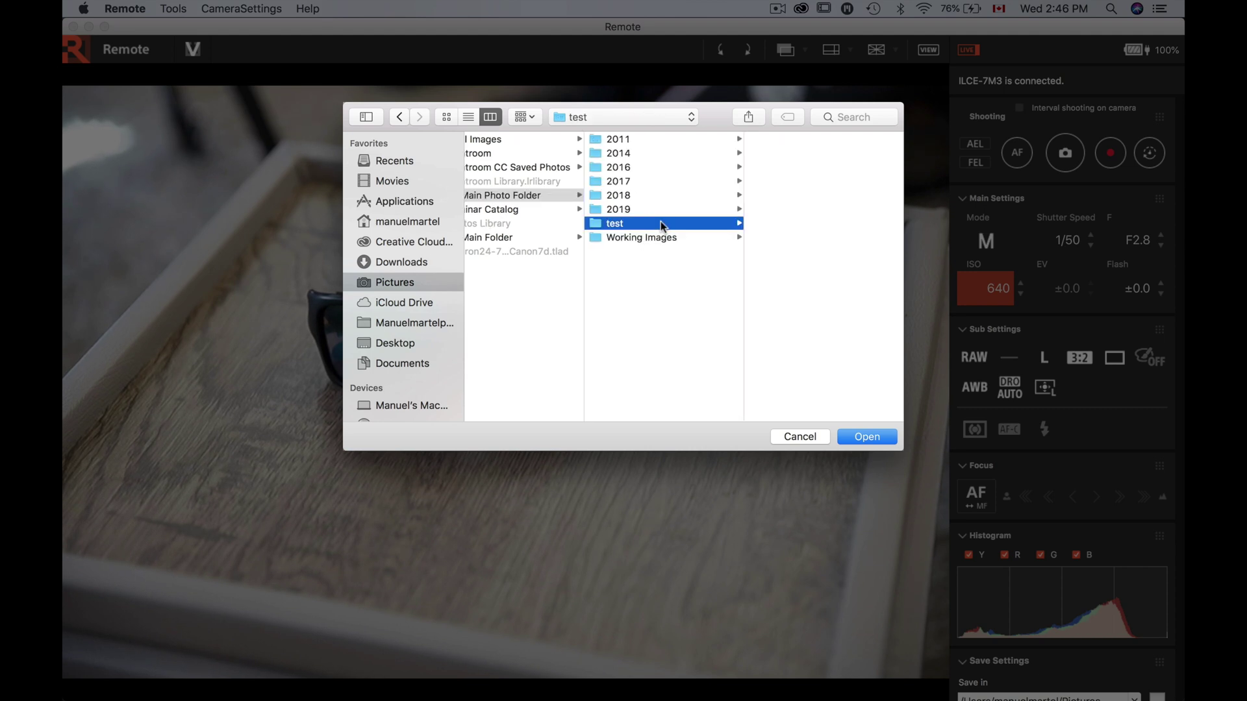
pyautogui.click(866, 433)
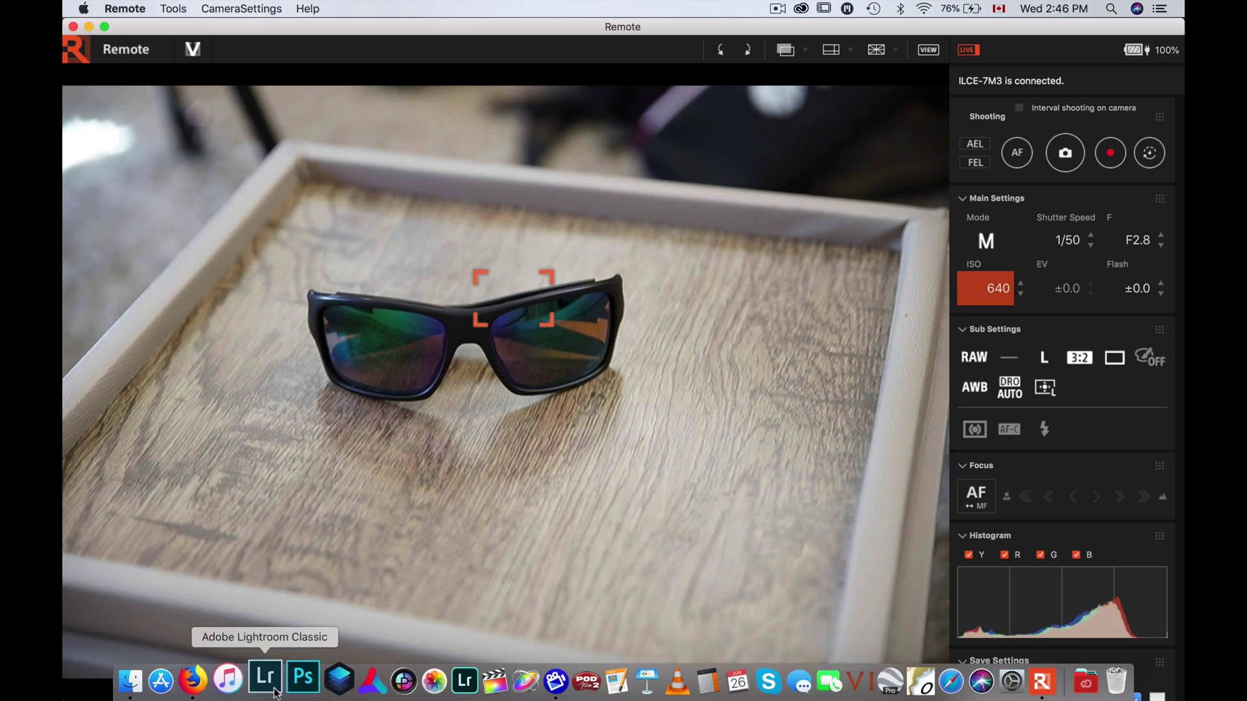
# - Launch Lightroom Classic and open File > Auto Import > Auto Import Settings
pyautogui.click(276, 694)
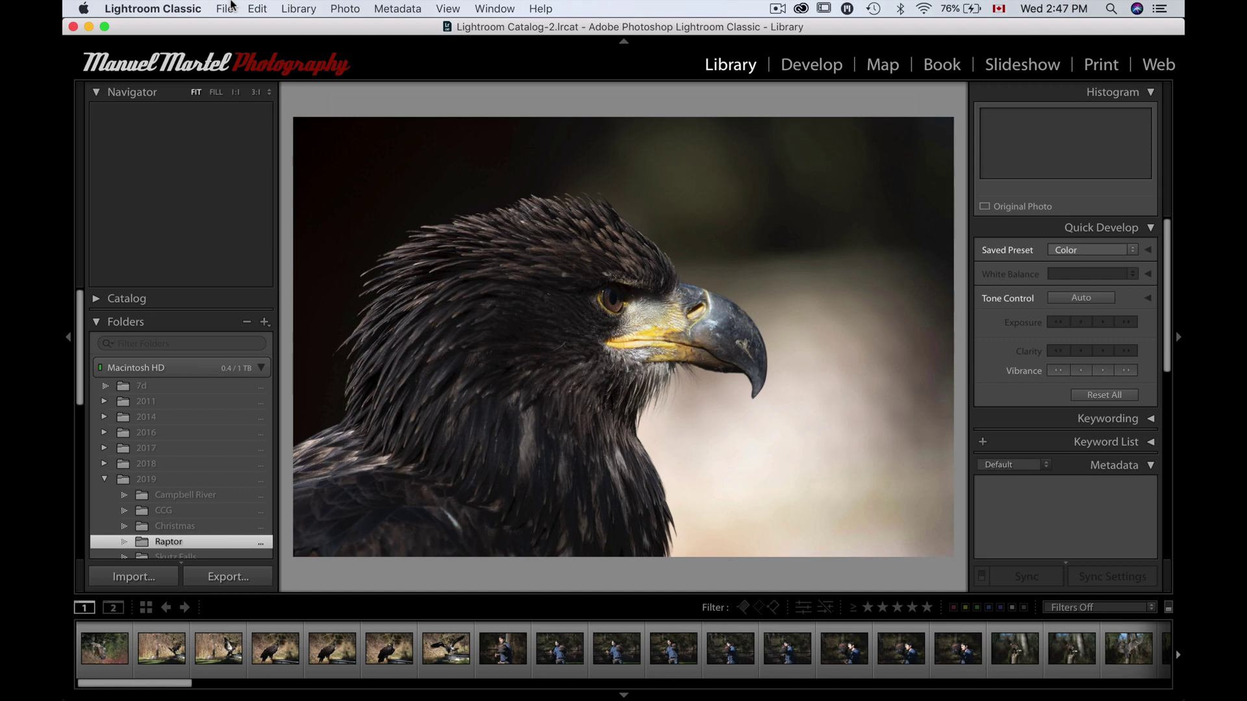
pyautogui.click(227, 8)
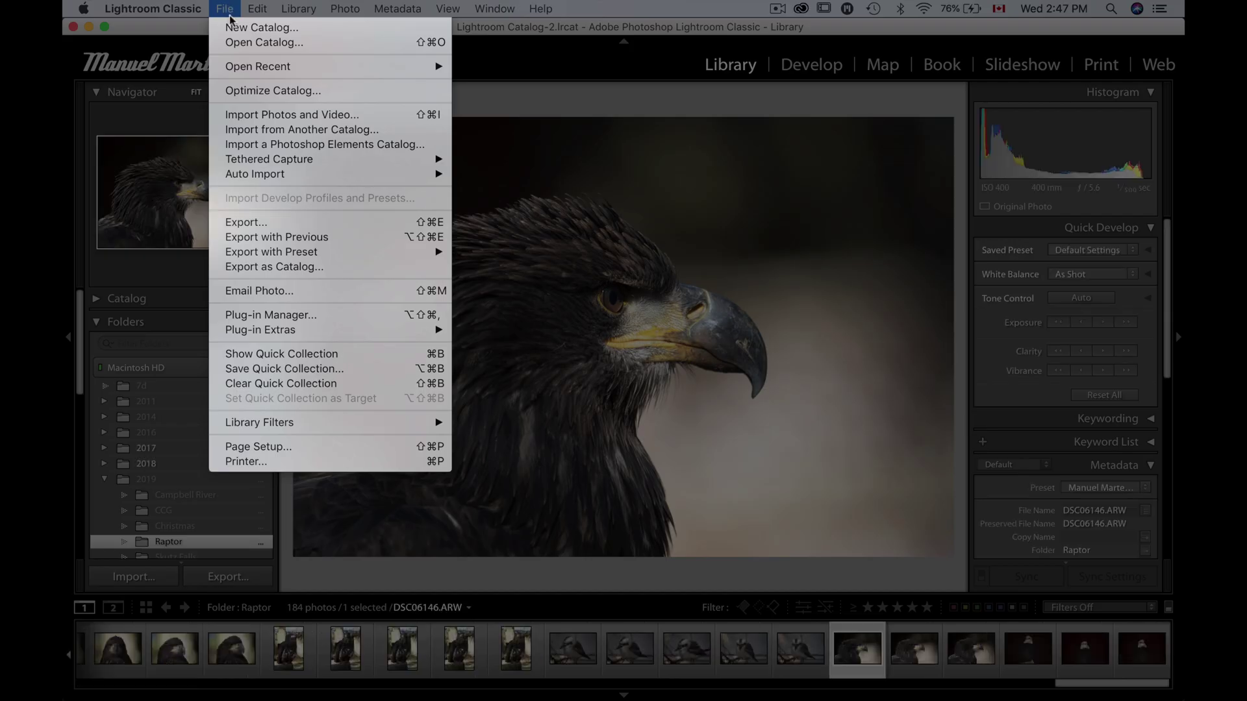
pyautogui.moveTo(441, 174)
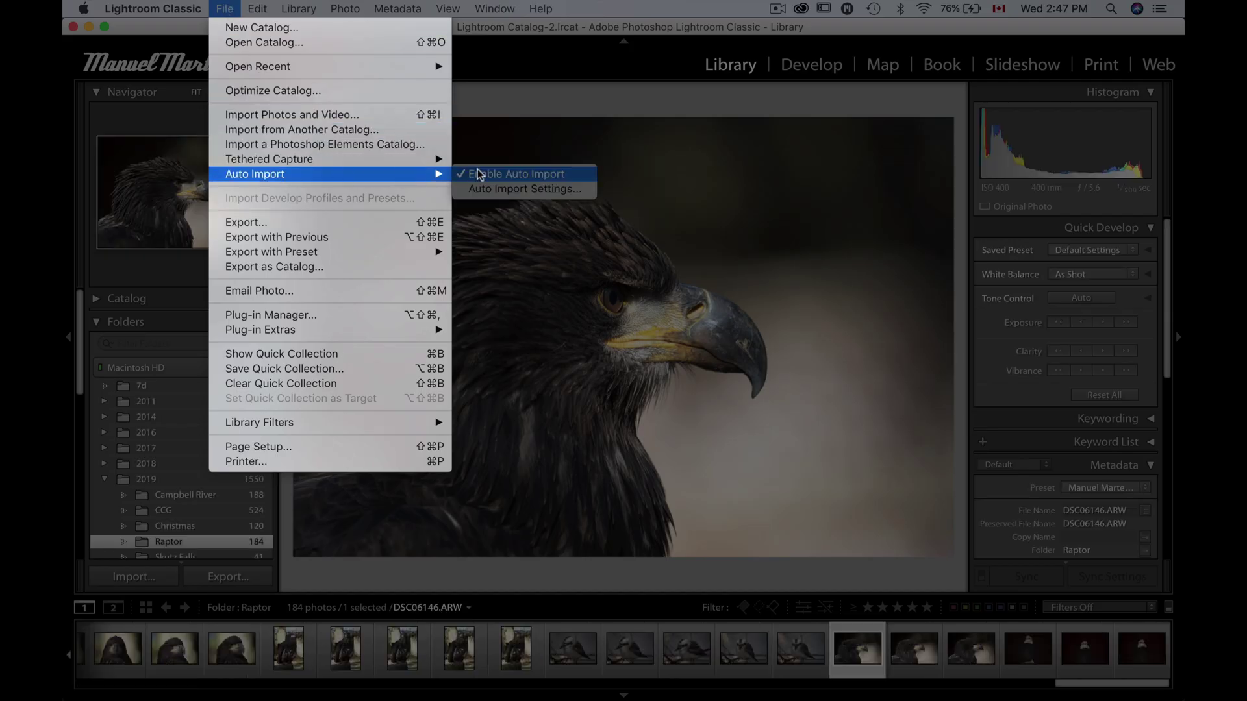
pyautogui.click(507, 189)
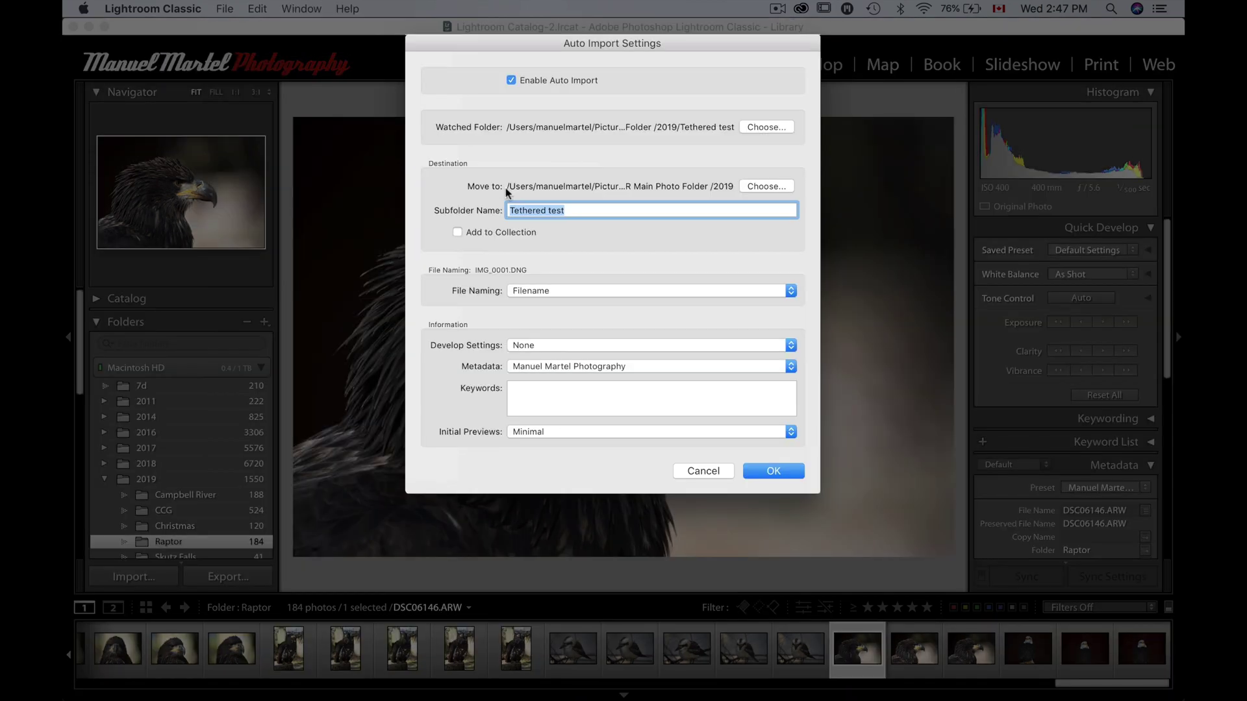
# - Enable Auto Import and set the watched folder to LR Main Photo Folder/test
pyautogui.click(511, 80)
pyautogui.click(510, 81)
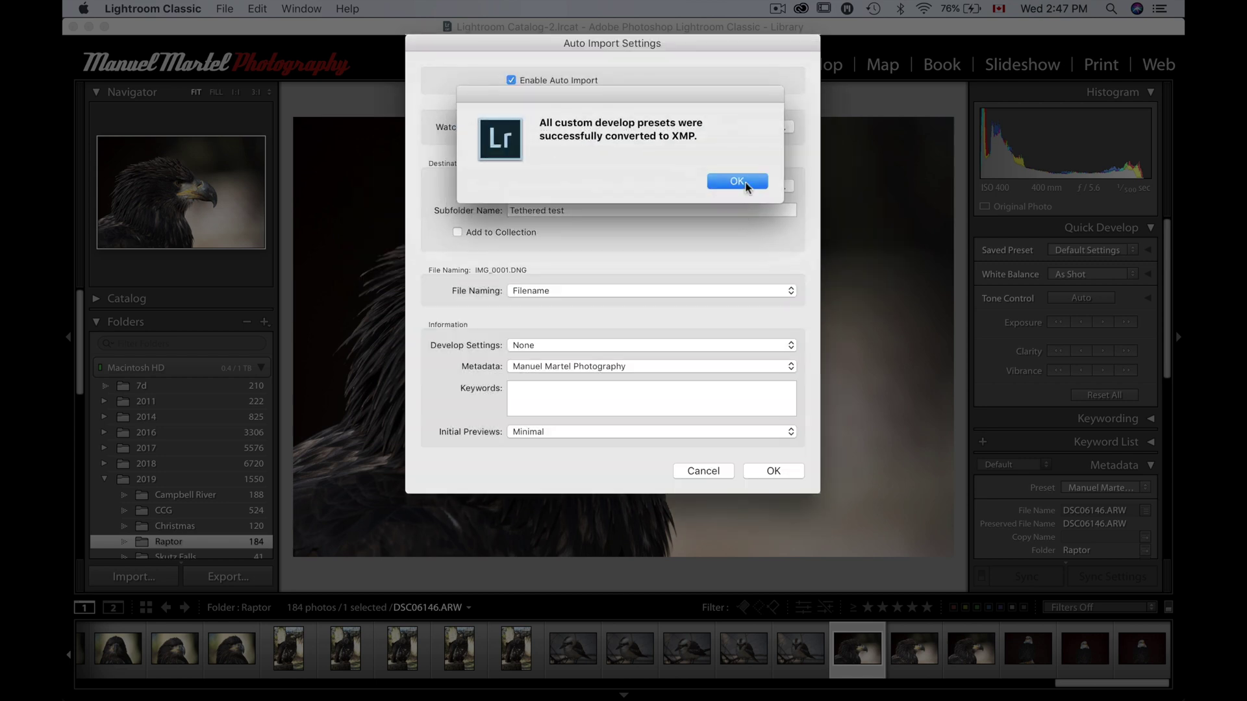
pyautogui.click(738, 182)
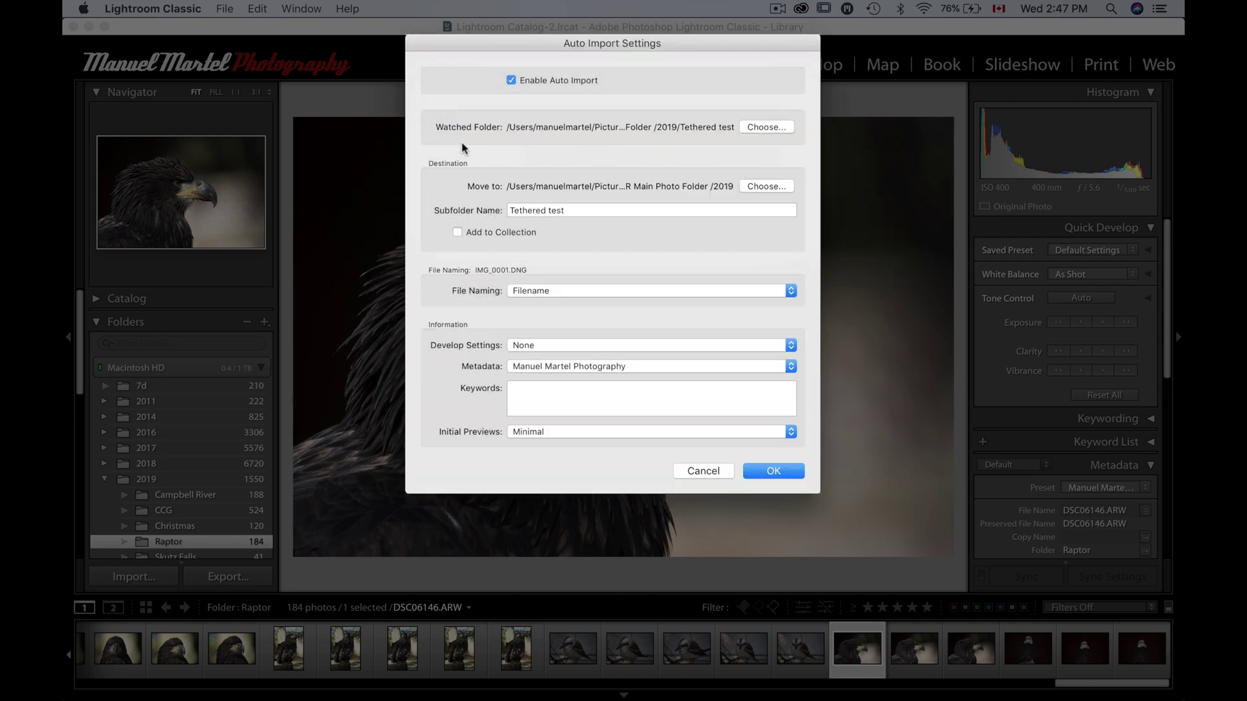
pyautogui.click(758, 126)
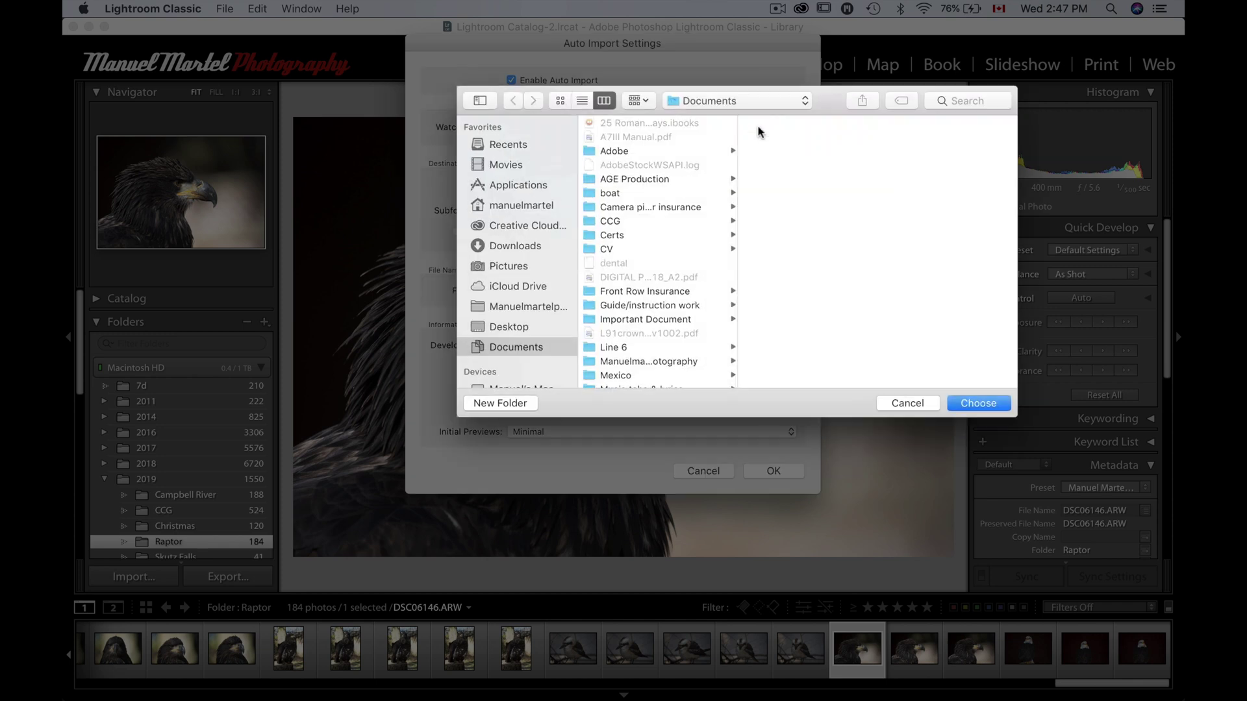
pyautogui.click(510, 267)
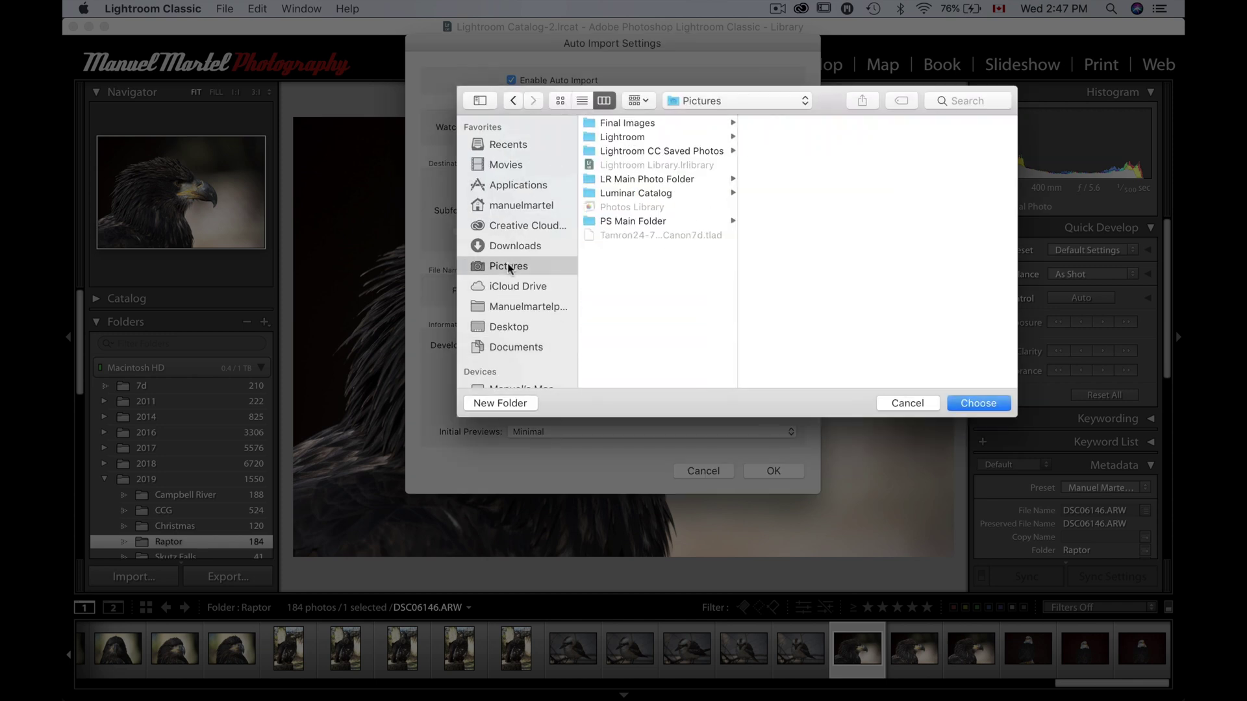
pyautogui.click(622, 179)
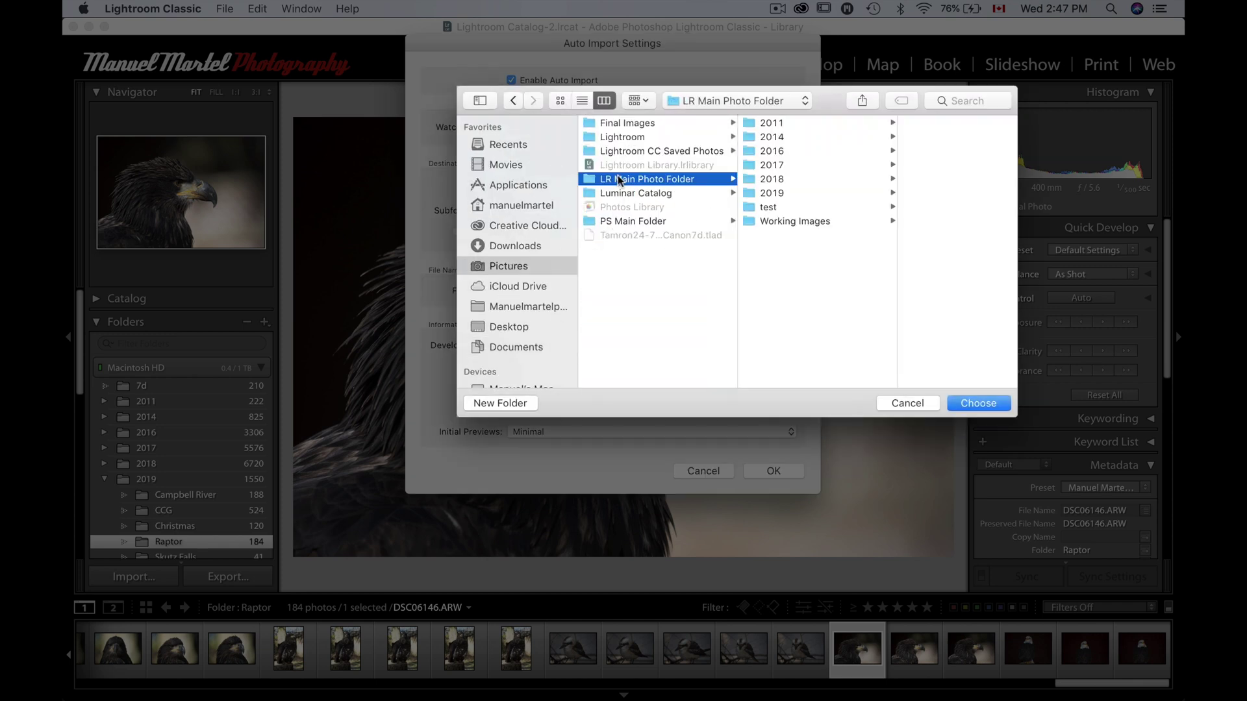
pyautogui.click(755, 206)
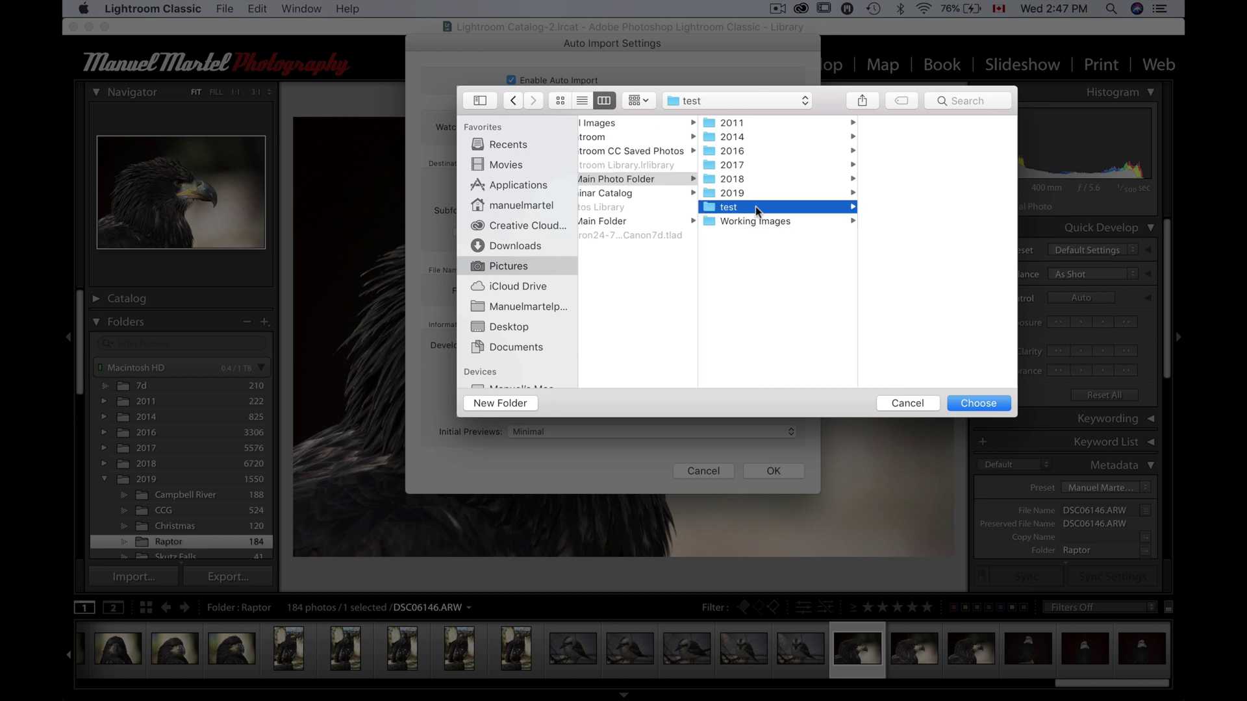
pyautogui.click(977, 403)
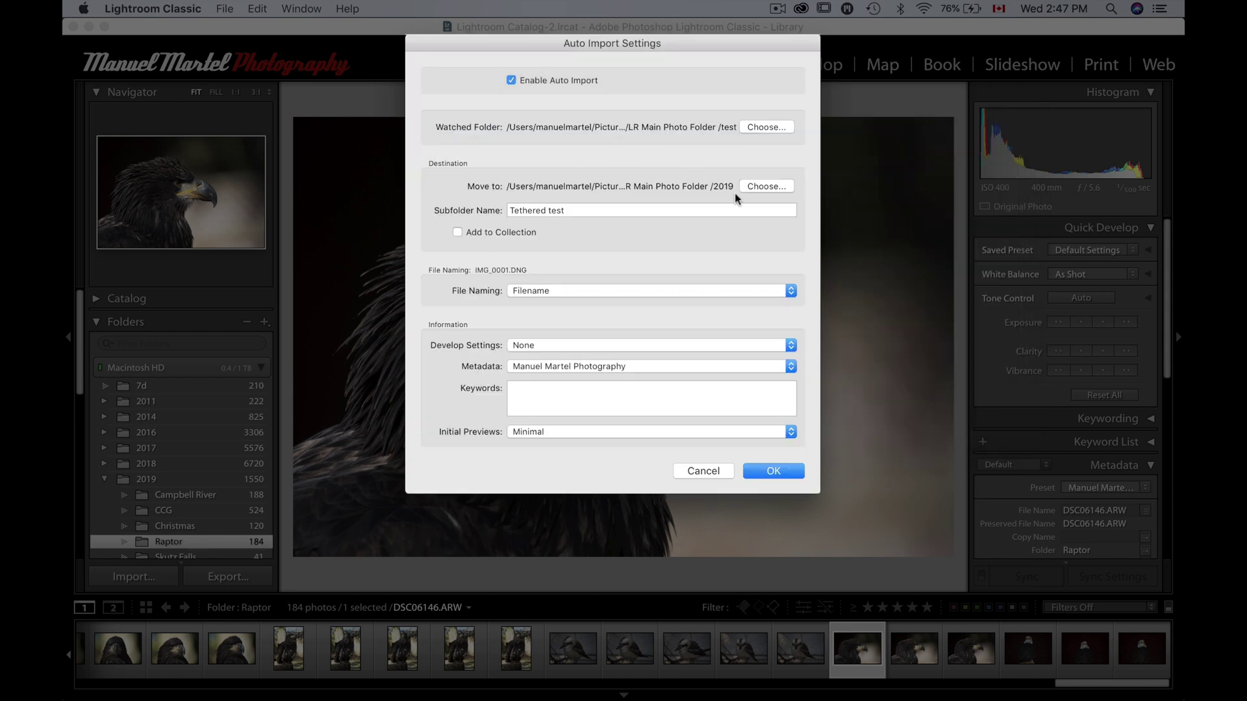
# - Set the Move to destination to the test folder and apply the auto import settings
pyautogui.click(769, 187)
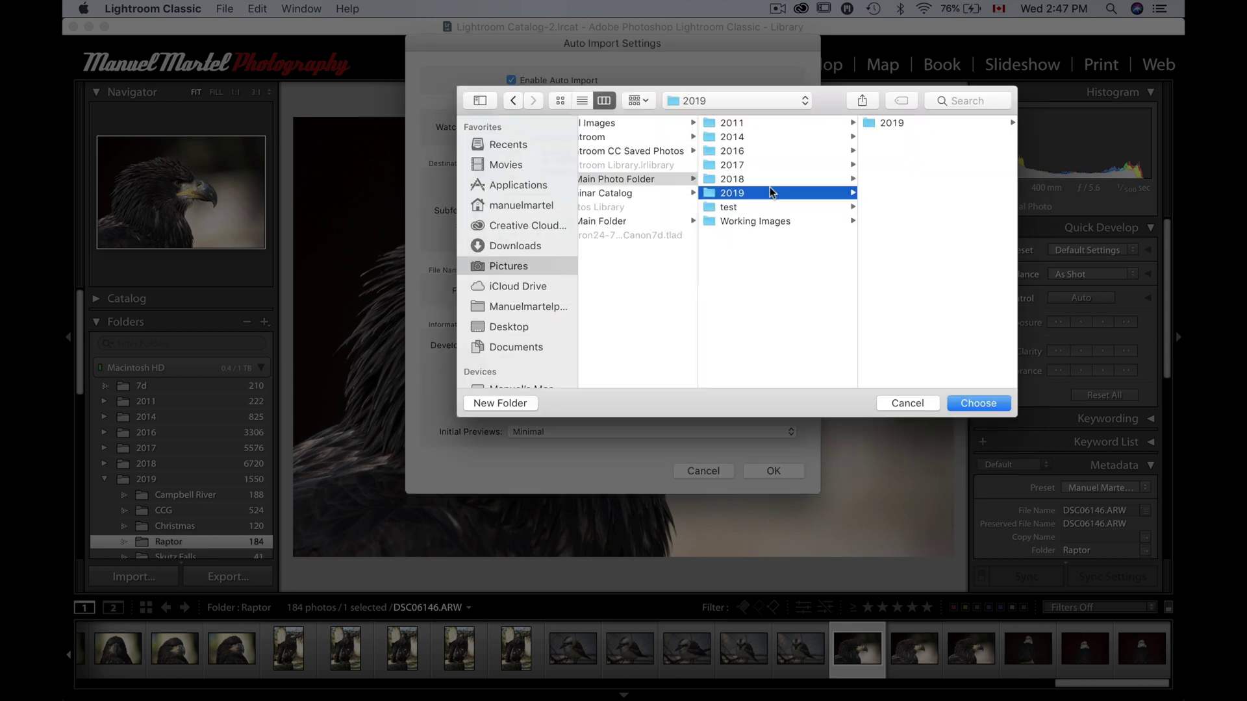
pyautogui.click(738, 209)
pyautogui.click(978, 403)
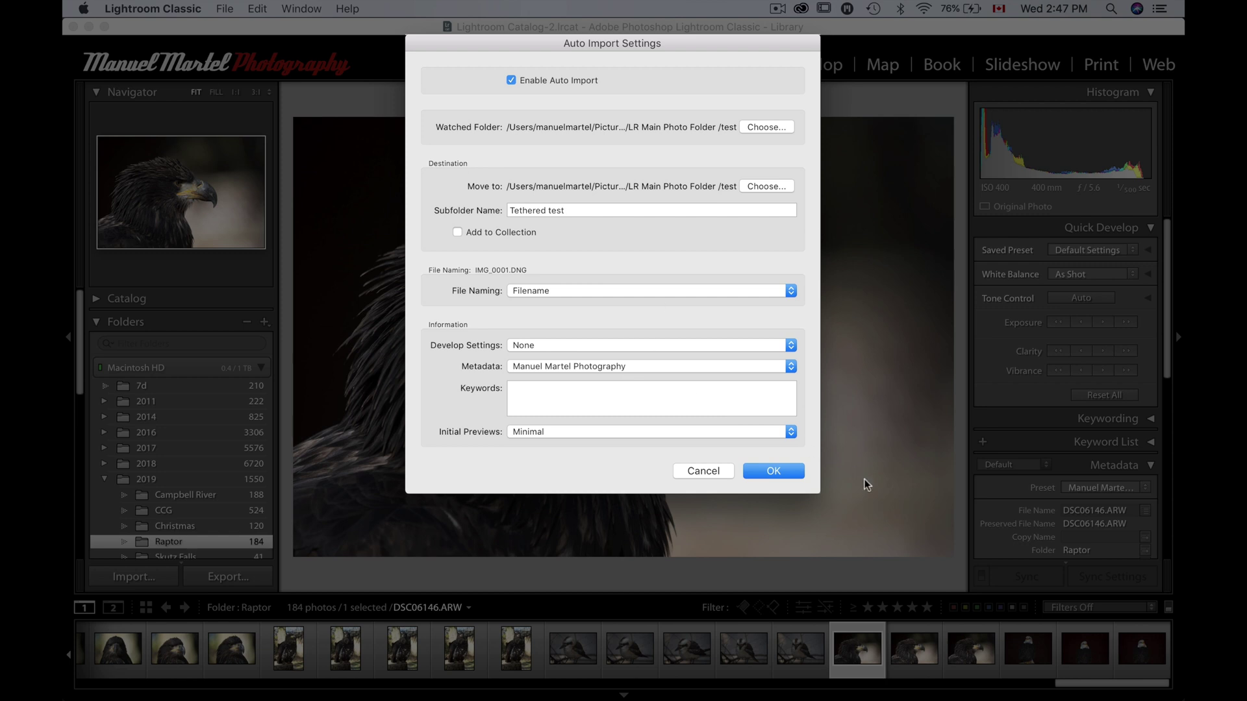
pyautogui.click(780, 471)
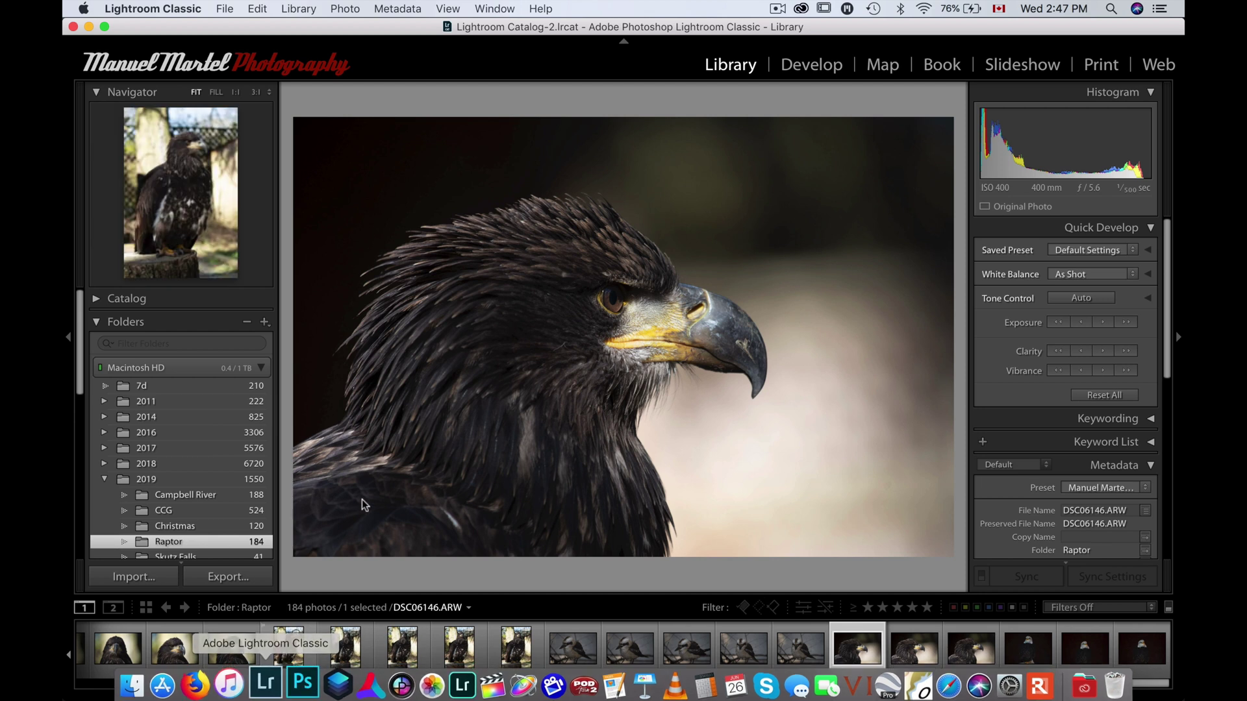
# - Shoot the sunglasses from Remote and check DSC00001.ARW at 1:1 in Lightroom
pyautogui.click(1024, 680)
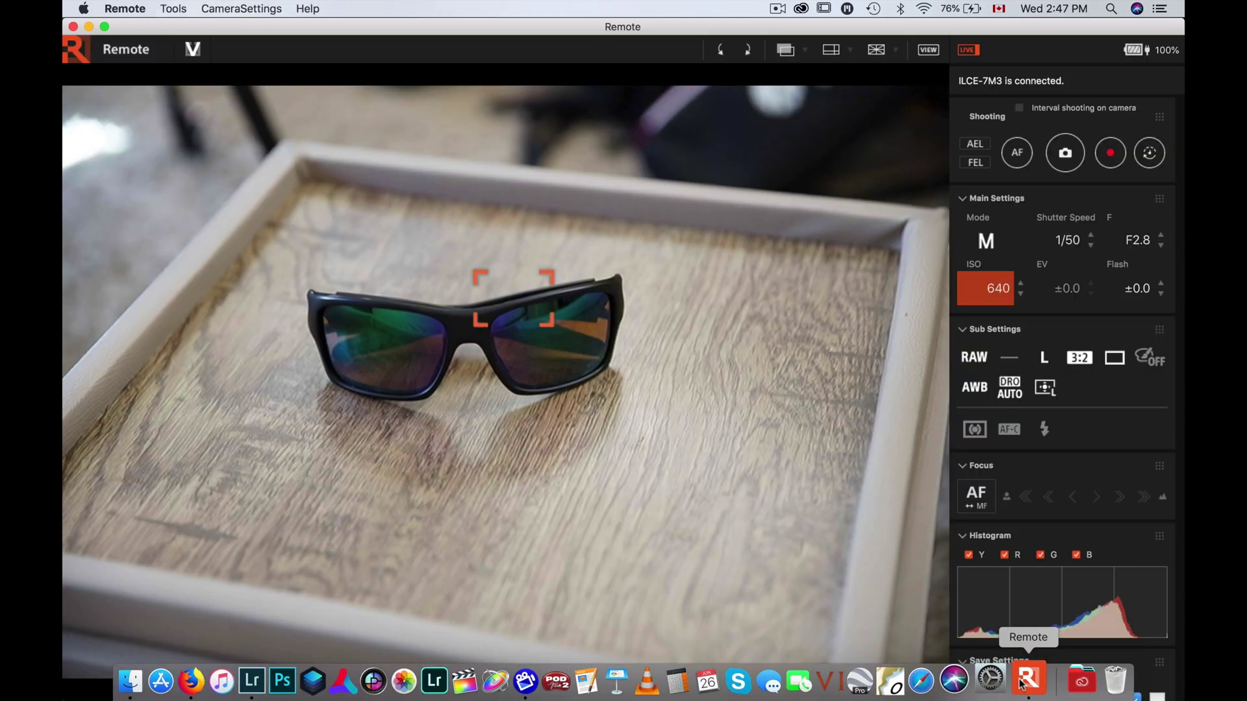
pyautogui.click(1065, 159)
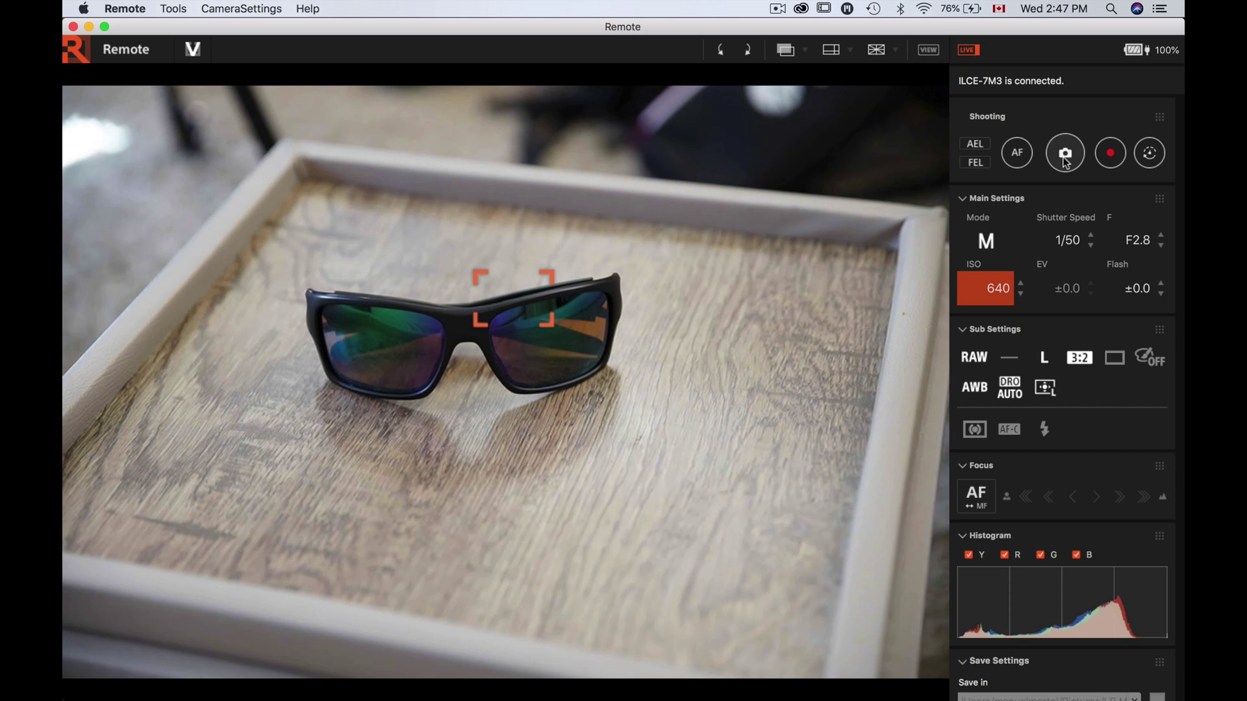
pyautogui.press('super+Tab')
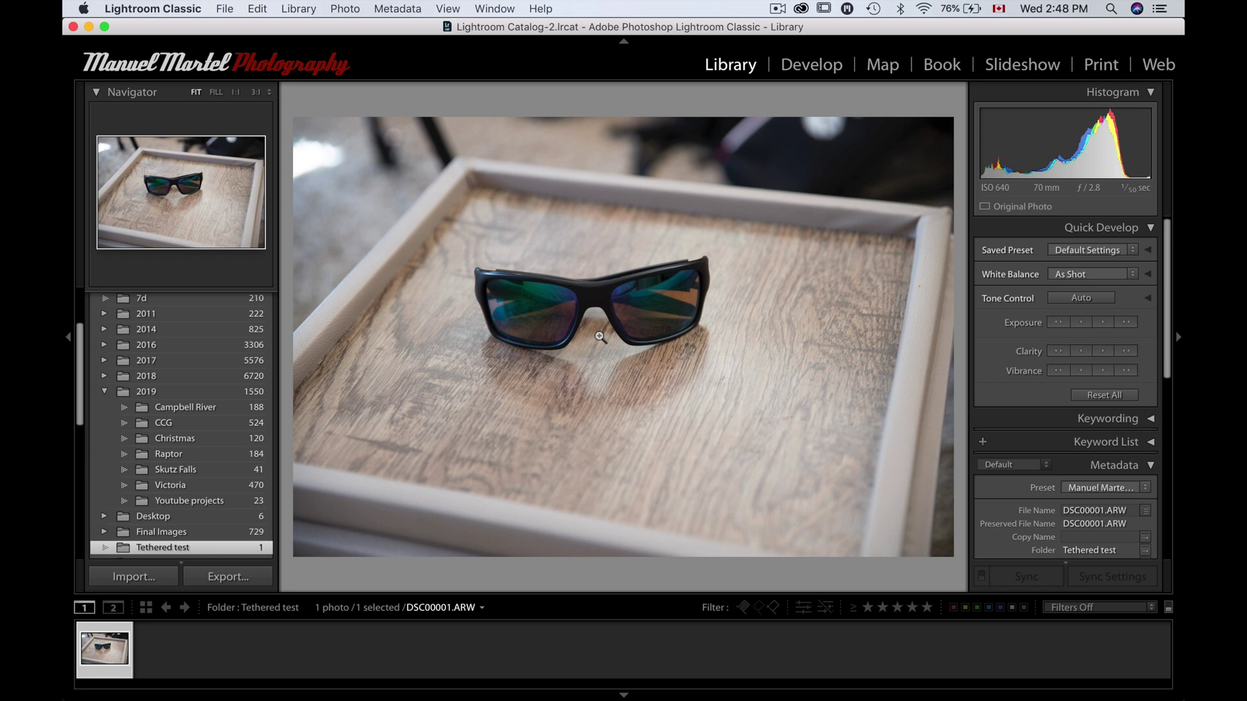
pyautogui.click(594, 300)
pyautogui.click(595, 300)
pyautogui.click(1029, 694)
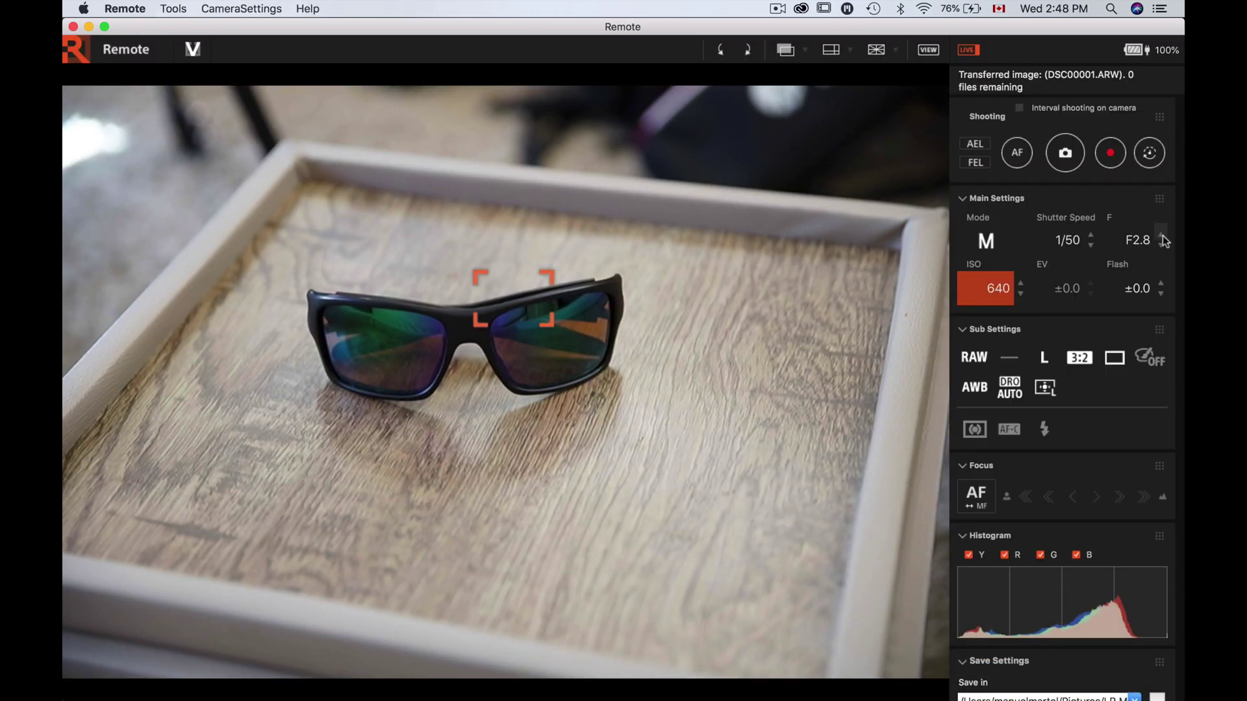
# - Step the aperture up from F2.8 to F4.5
pyautogui.click(1161, 235)
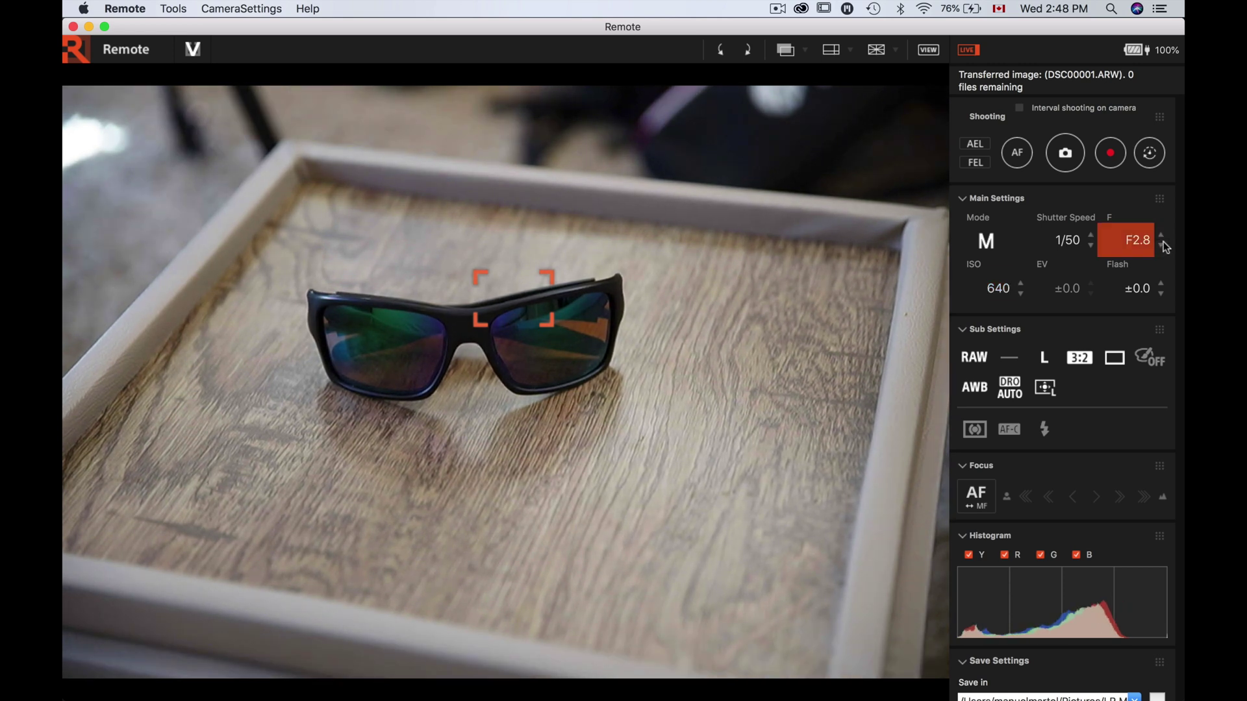
pyautogui.click(1162, 238)
pyautogui.click(1162, 238)
pyautogui.click(1162, 237)
pyautogui.click(1162, 238)
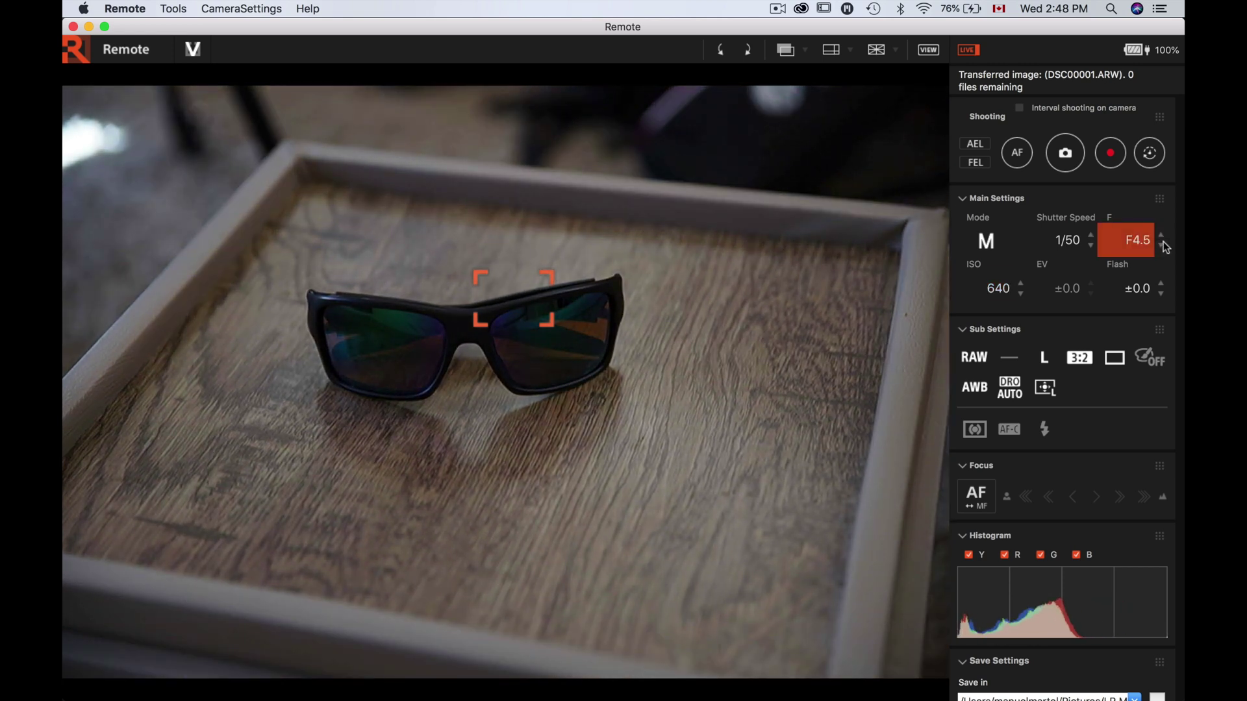
# - Review Remote's preview settings without changes, then take a second shot at F4.5
pyautogui.click(163, 7)
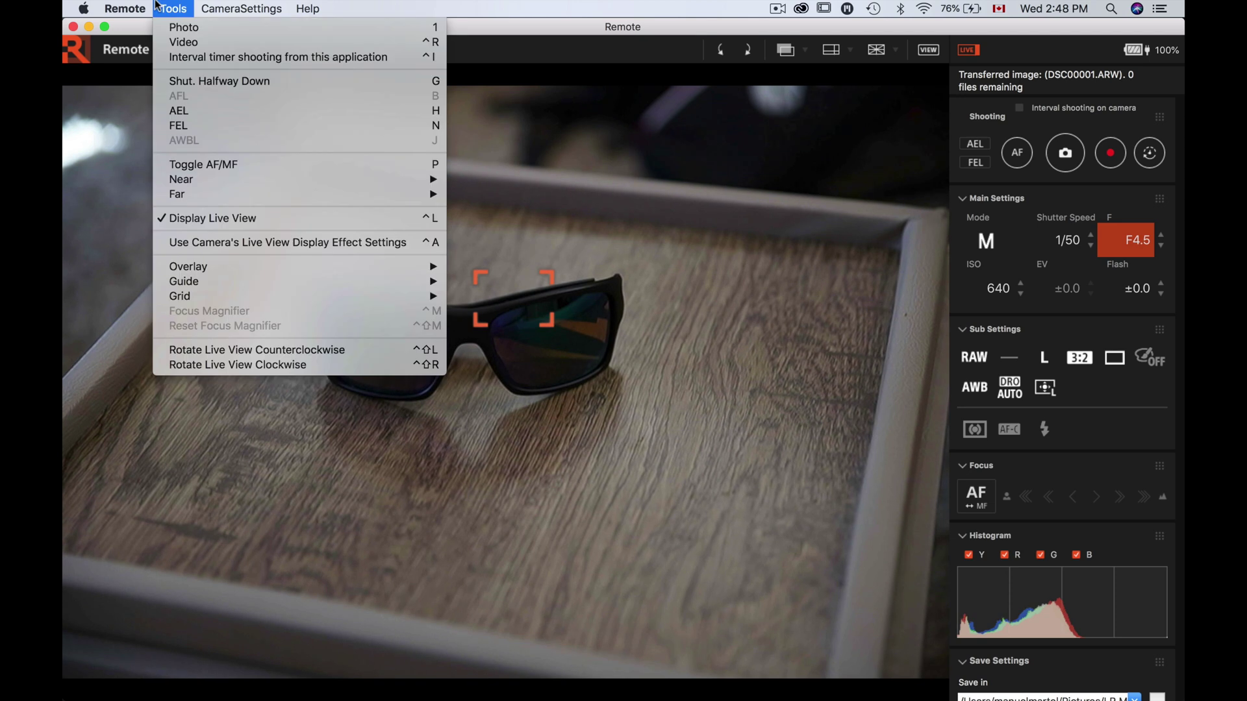
pyautogui.moveTo(135, 5)
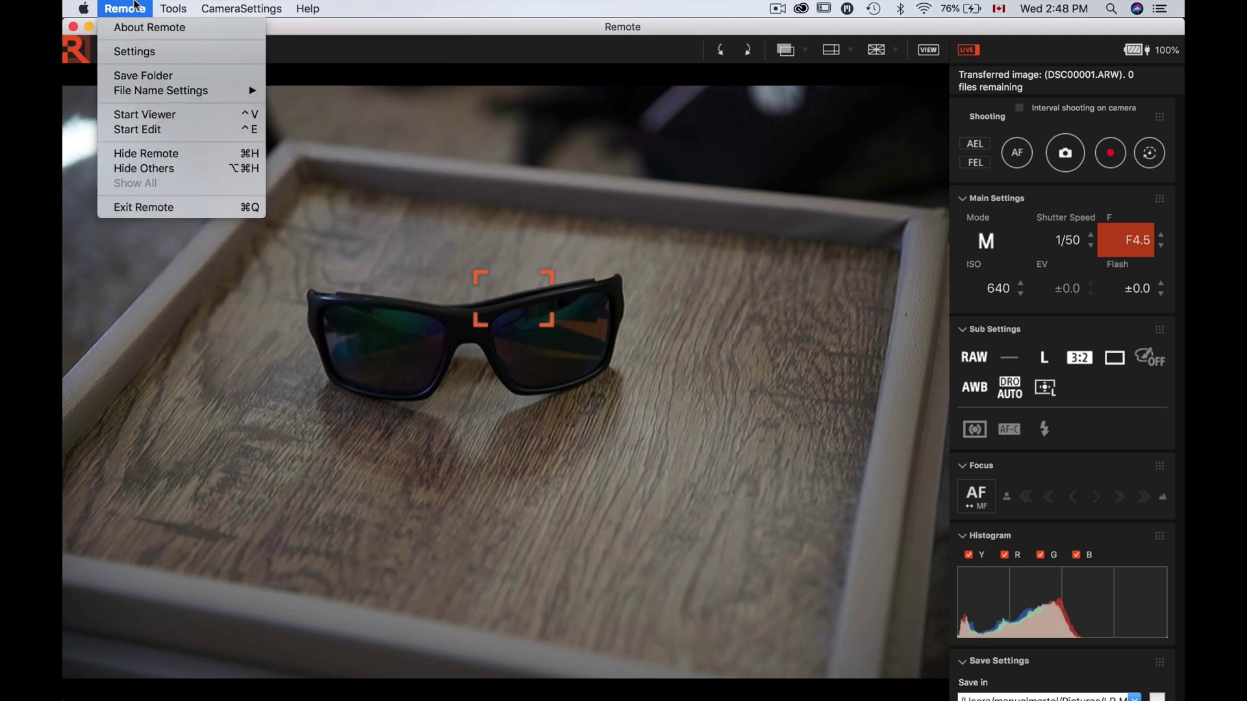
pyautogui.click(133, 51)
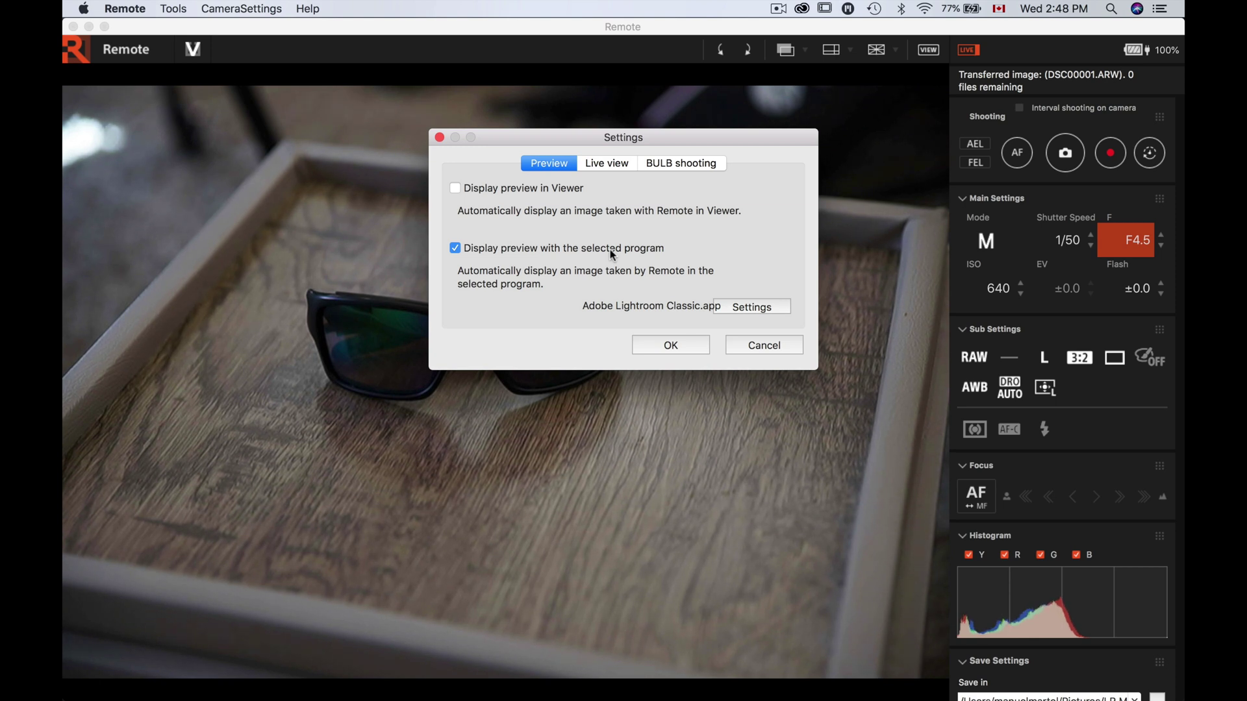
pyautogui.click(765, 347)
pyautogui.click(1065, 153)
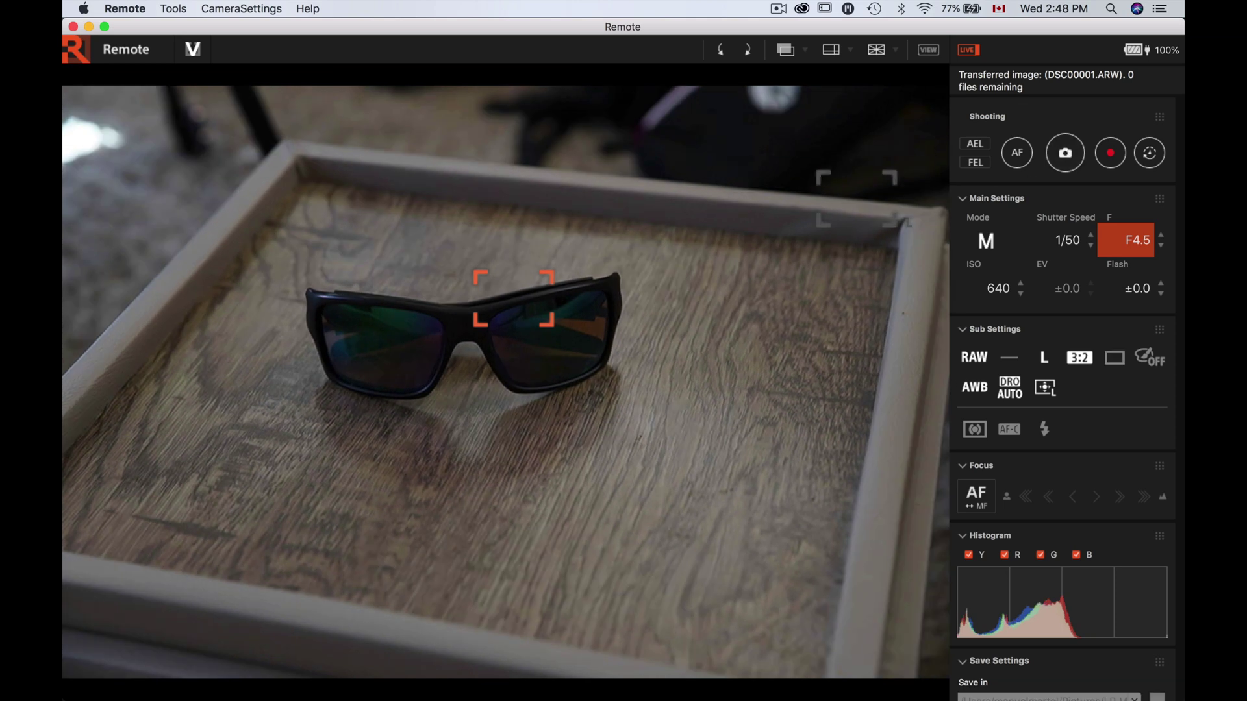
# - Switch to Lightroom Classic to view the new f/4.5 shot in Tethered test
pyautogui.press('super+Tab')
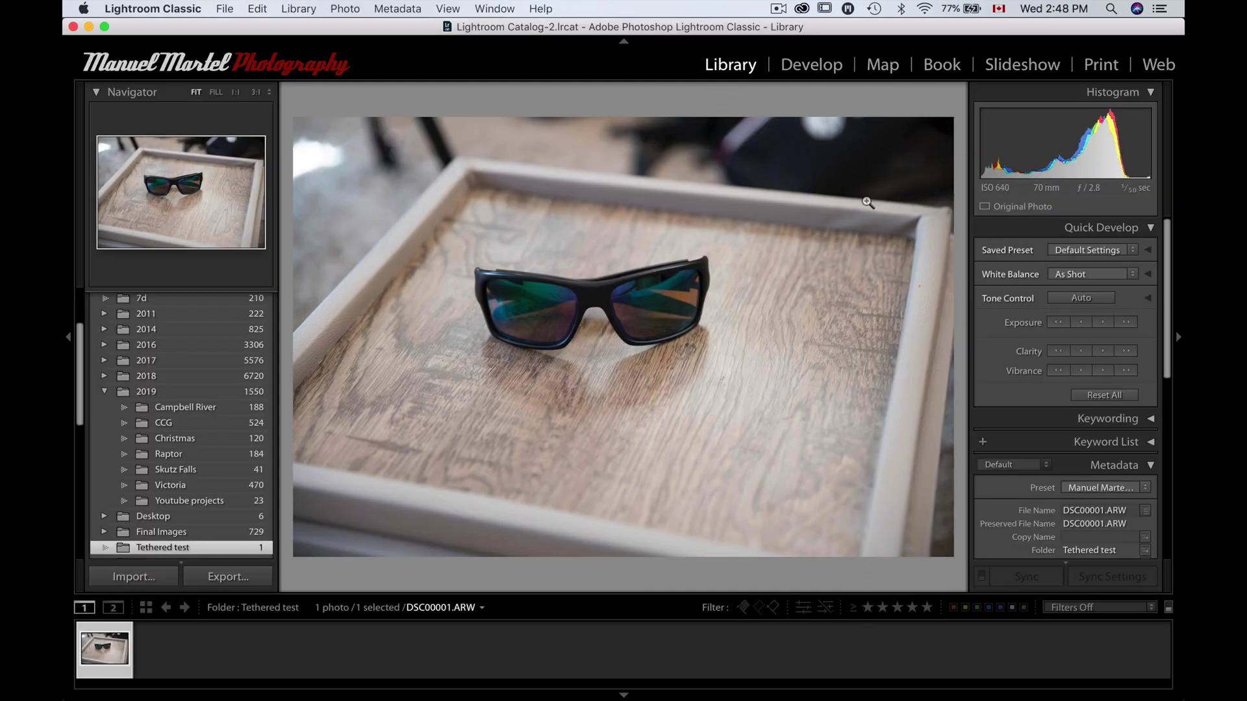